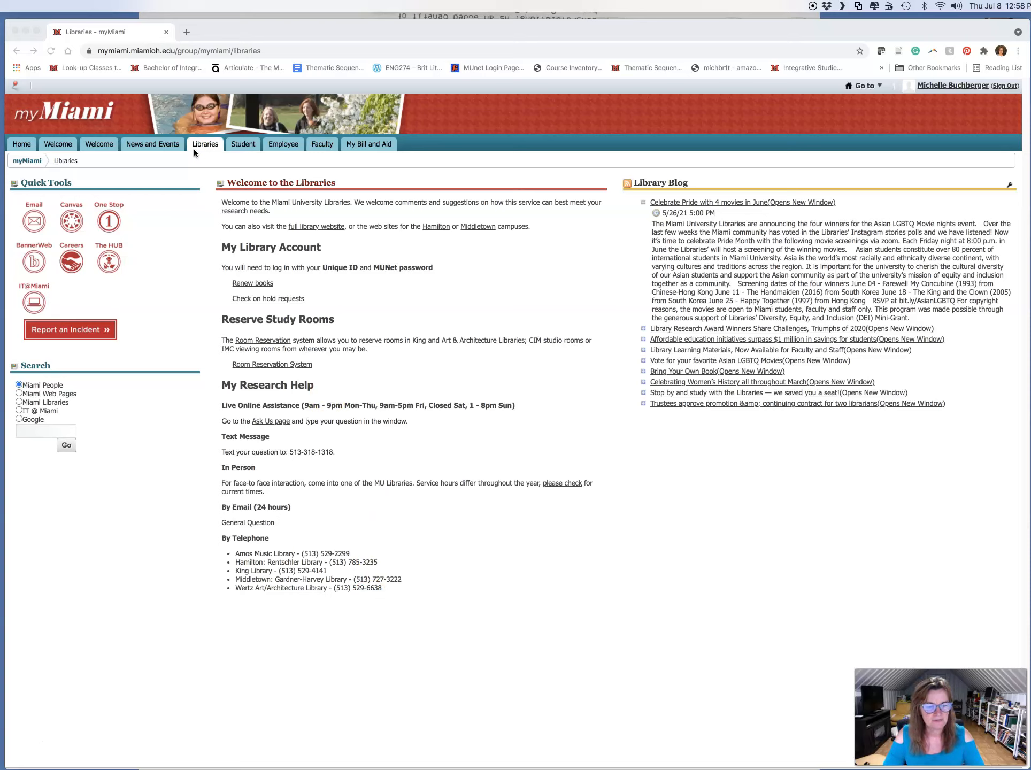
# Open the full library website from the myMiami Libraries page
pyautogui.click(186, 151)
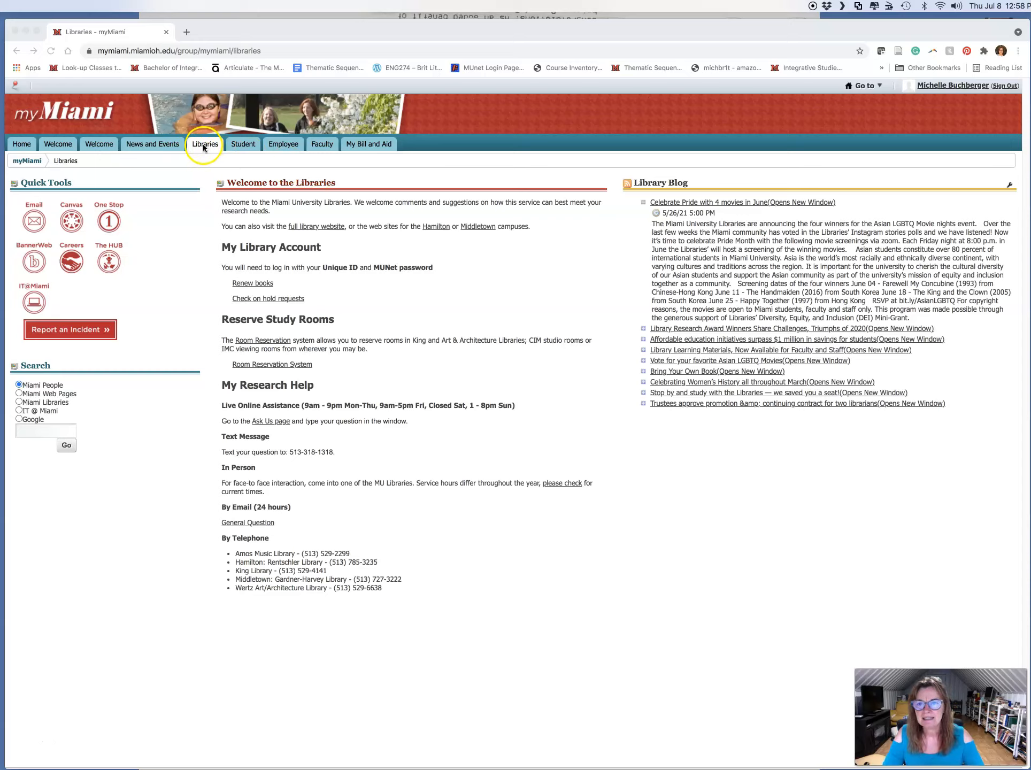
pyautogui.click(312, 228)
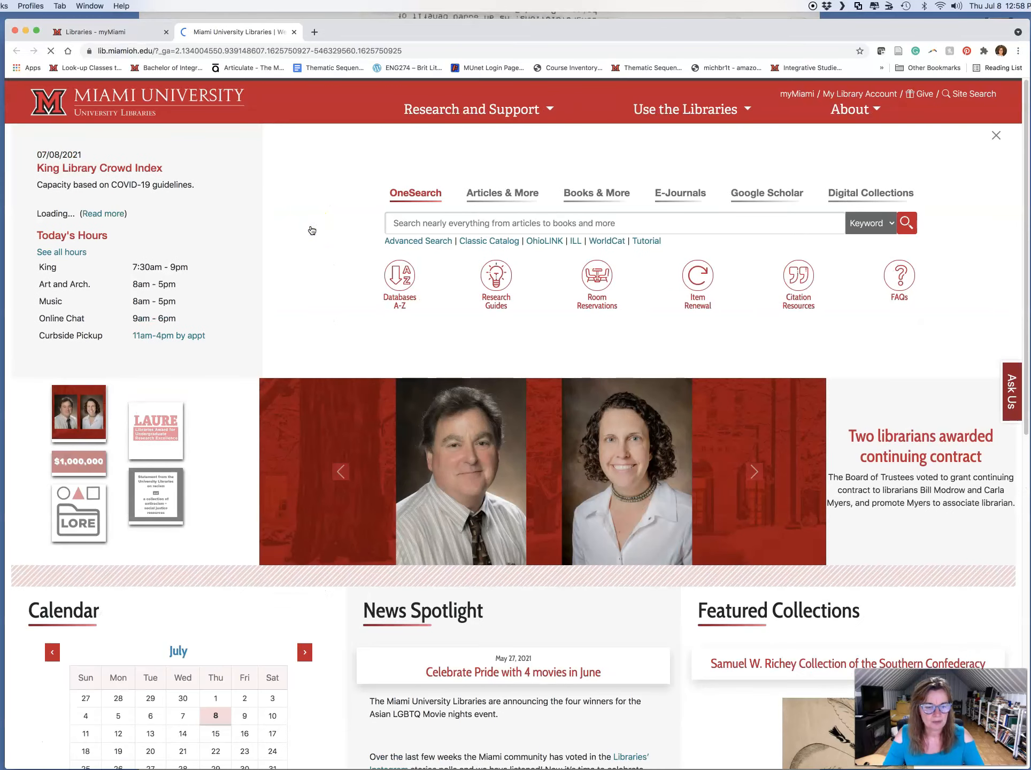
pyautogui.click(187, 239)
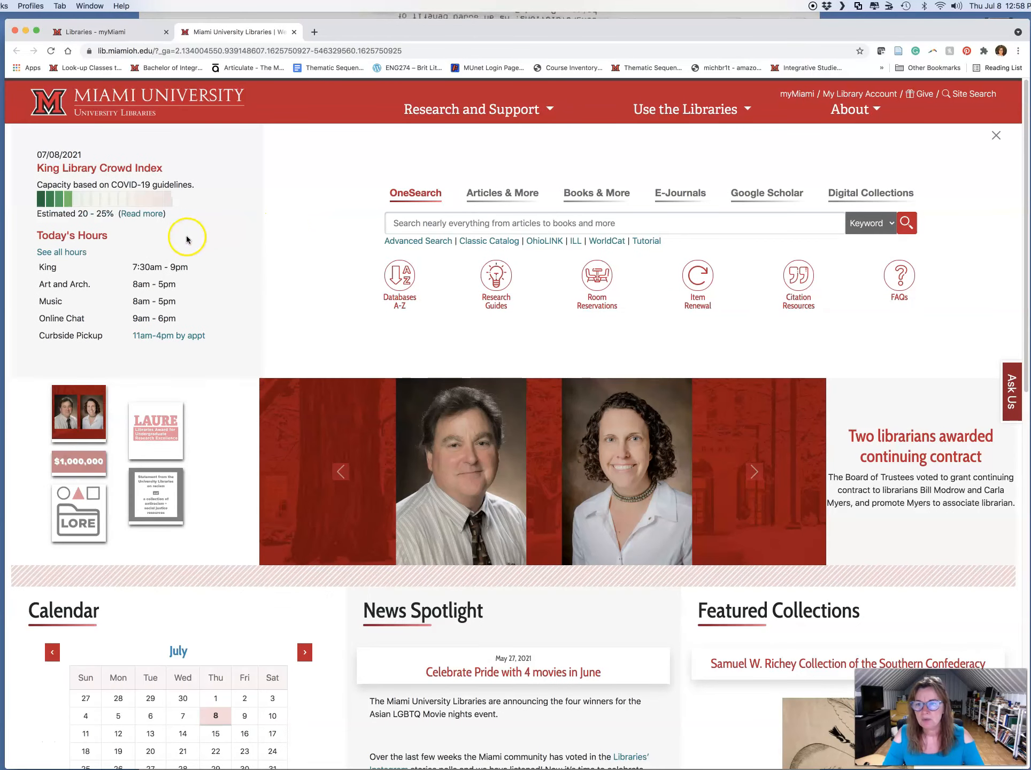
# Search the library's Articles & More collection by keyword for "exotic animal ohio"
pyautogui.click(505, 198)
pyautogui.click(502, 222)
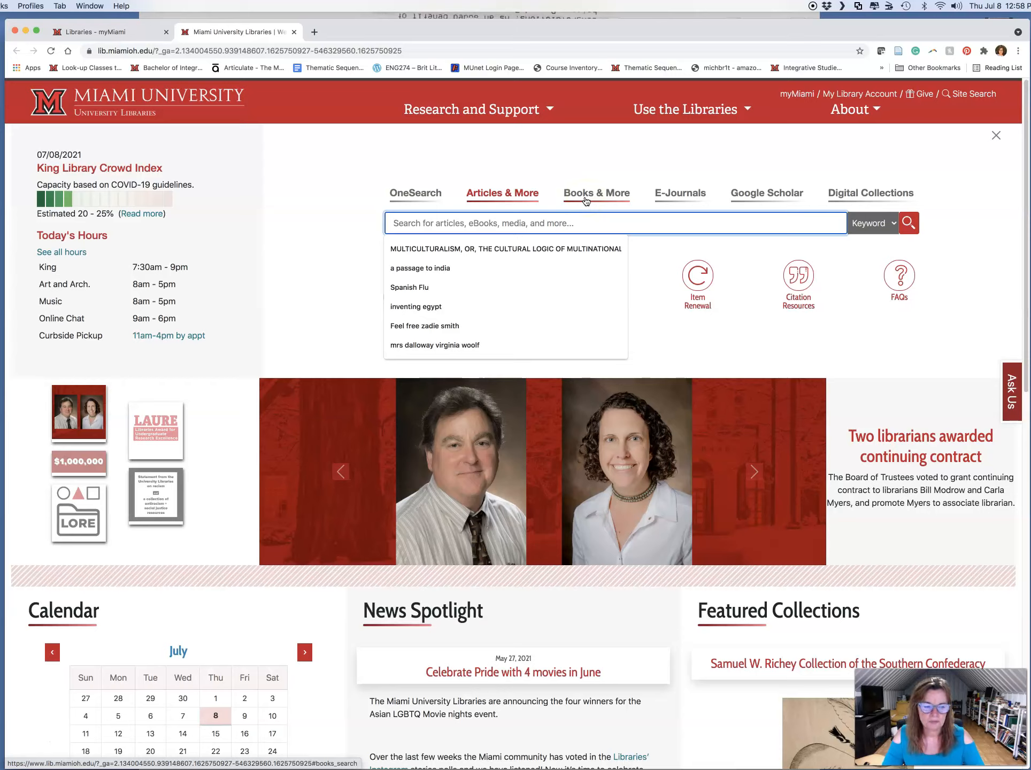
pyautogui.click(575, 224)
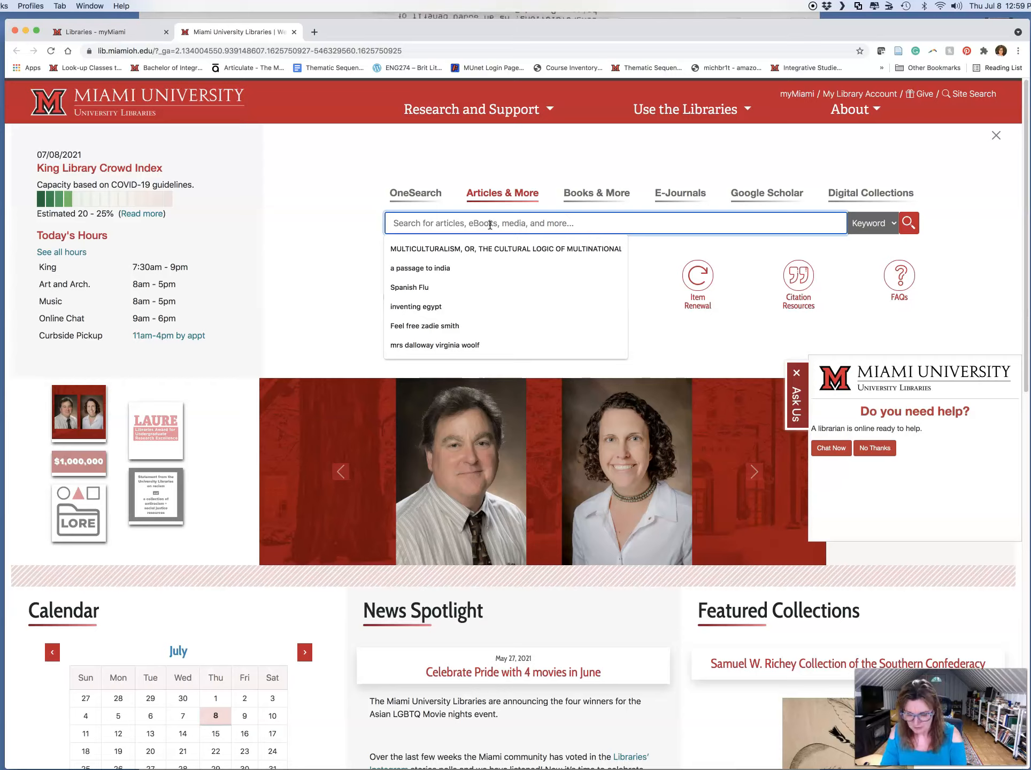
pyautogui.write('exotic animal ohio')
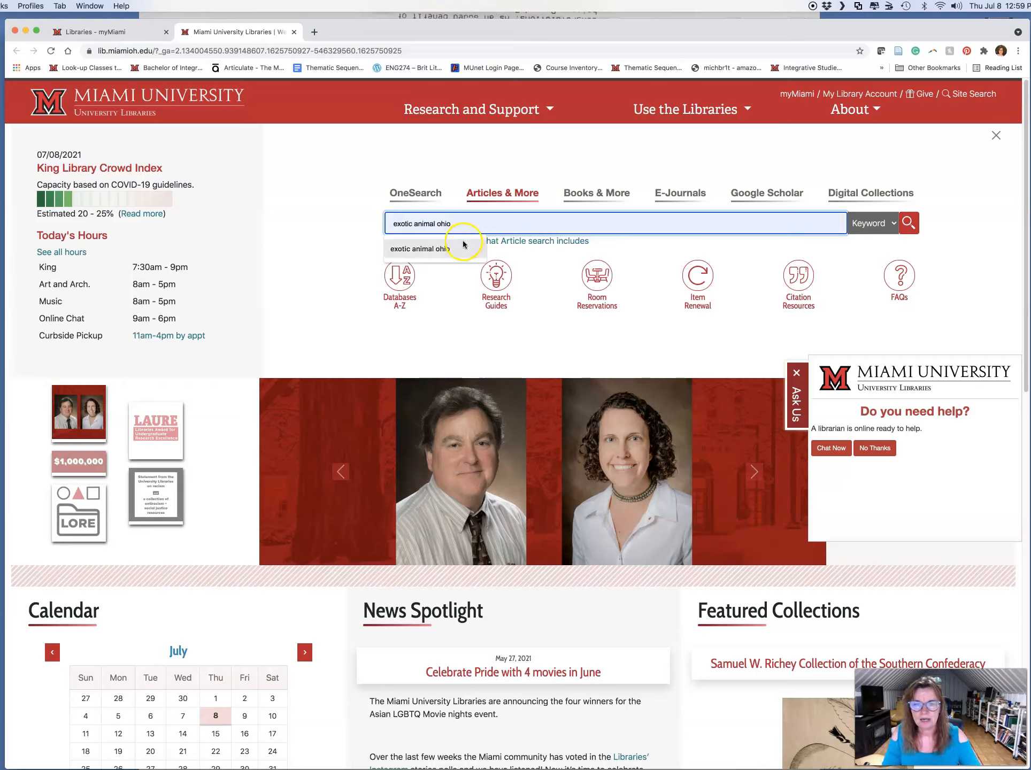
pyautogui.click(466, 247)
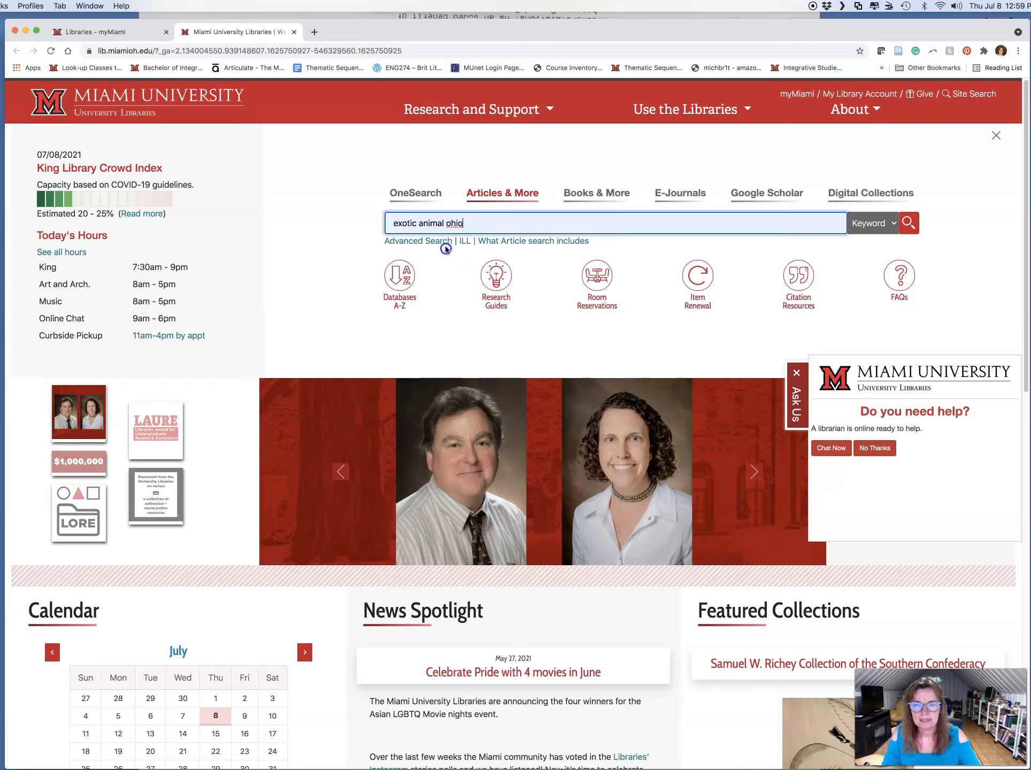
pyautogui.click(496, 225)
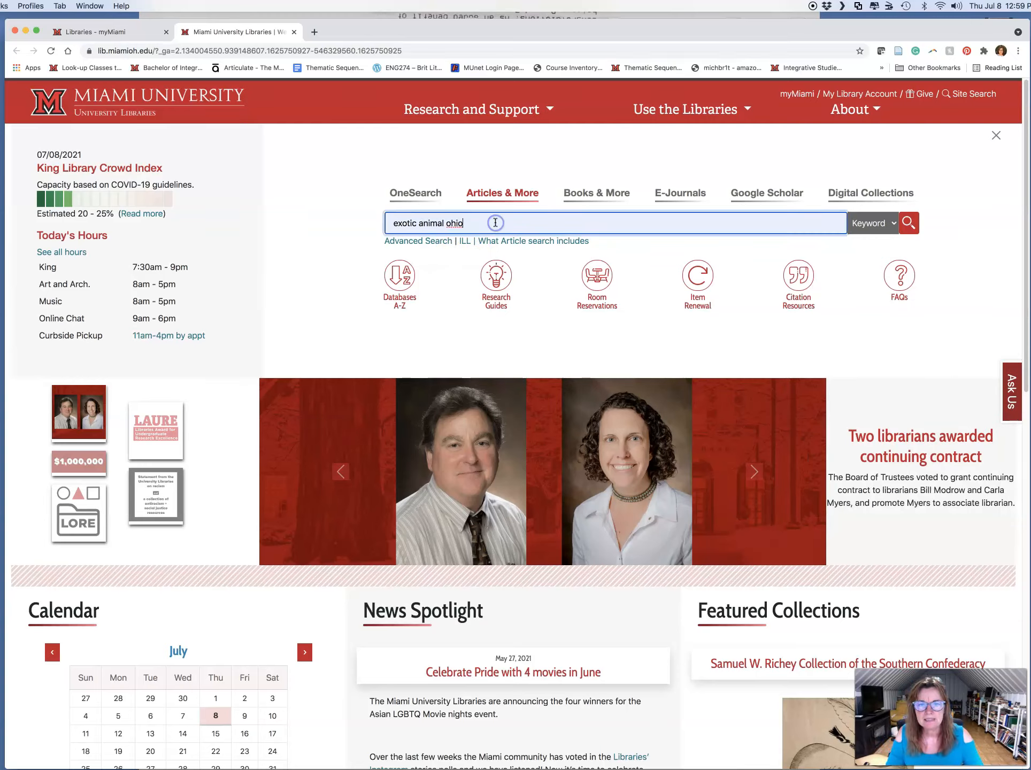
pyautogui.click(775, 226)
pyautogui.press('Return')
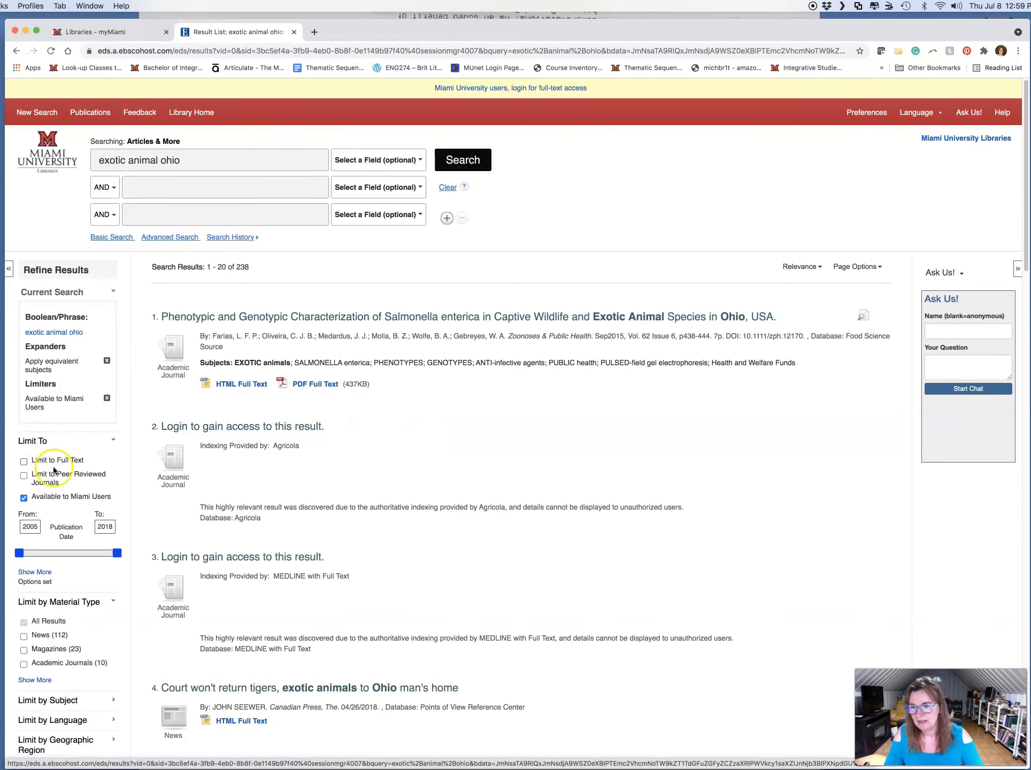
# Limit the results to peer-reviewed journals with full text, and open the PDF of "Living with Owning" through the university login
pyautogui.click(24, 476)
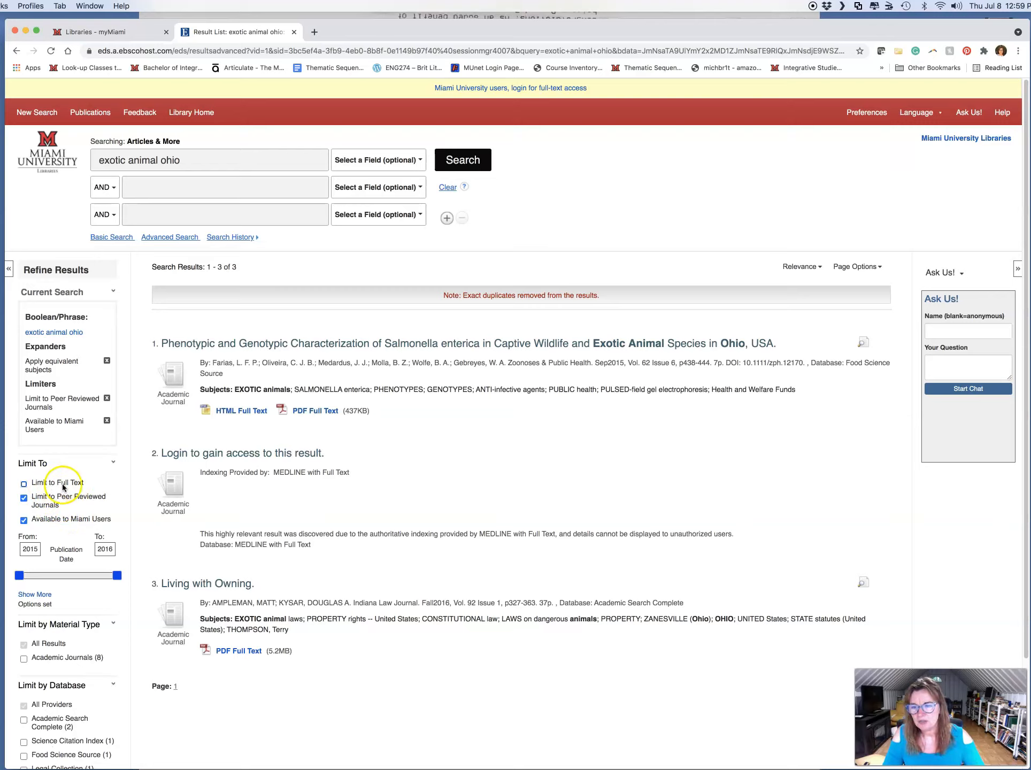
pyautogui.click(23, 484)
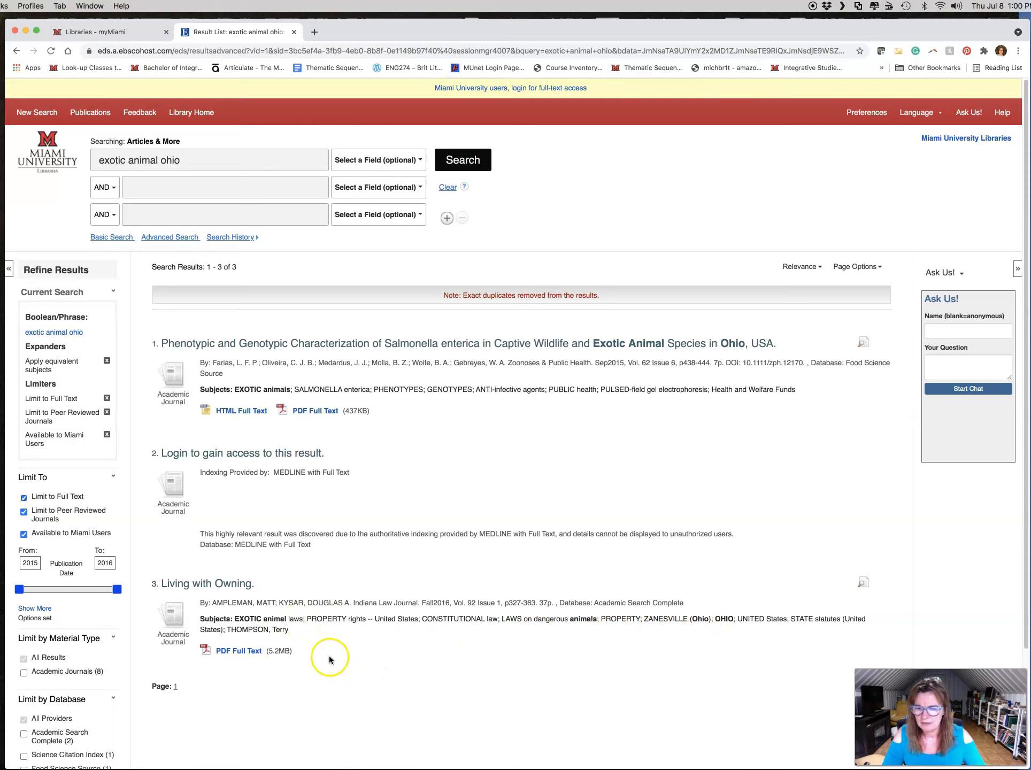
pyautogui.click(233, 652)
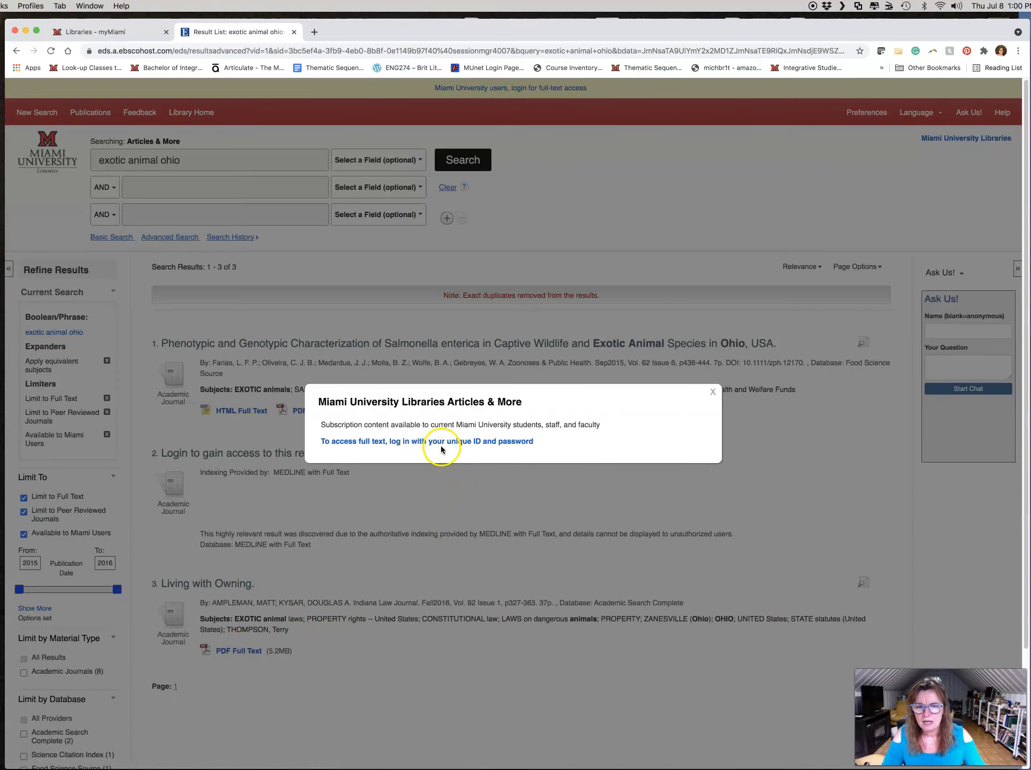
pyautogui.click(440, 443)
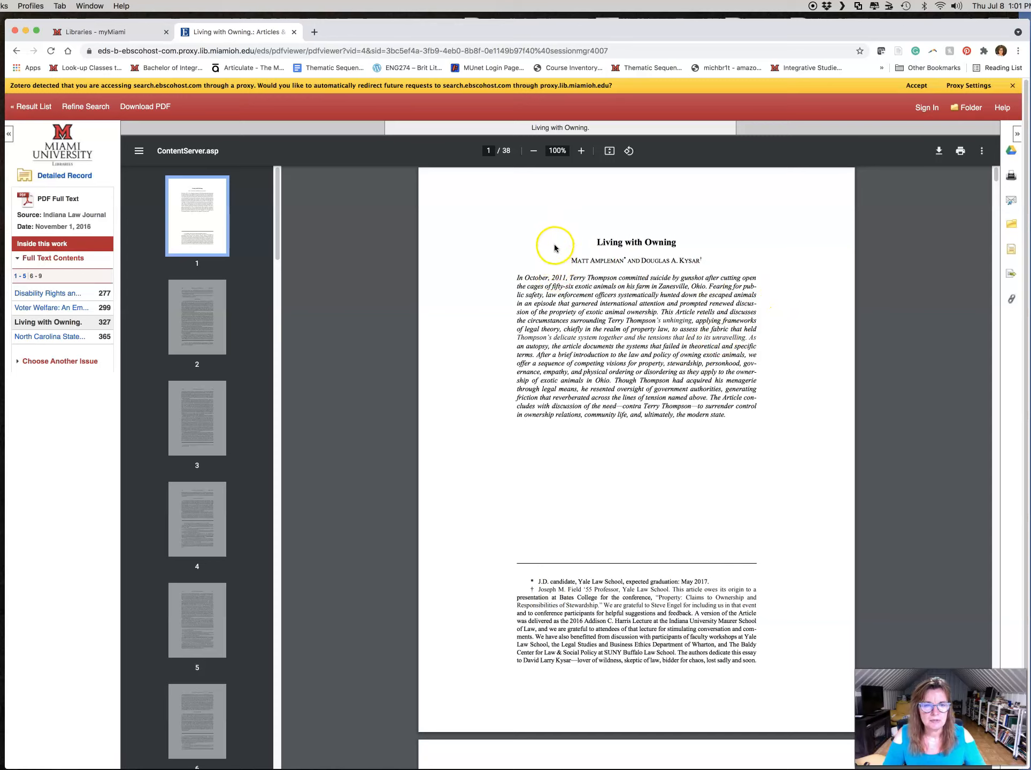
# Examine the article's citation details: title, authors, journal name, volume and page number on the first two pages
pyautogui.moveTo(598, 242); pyautogui.dragTo(682, 242)
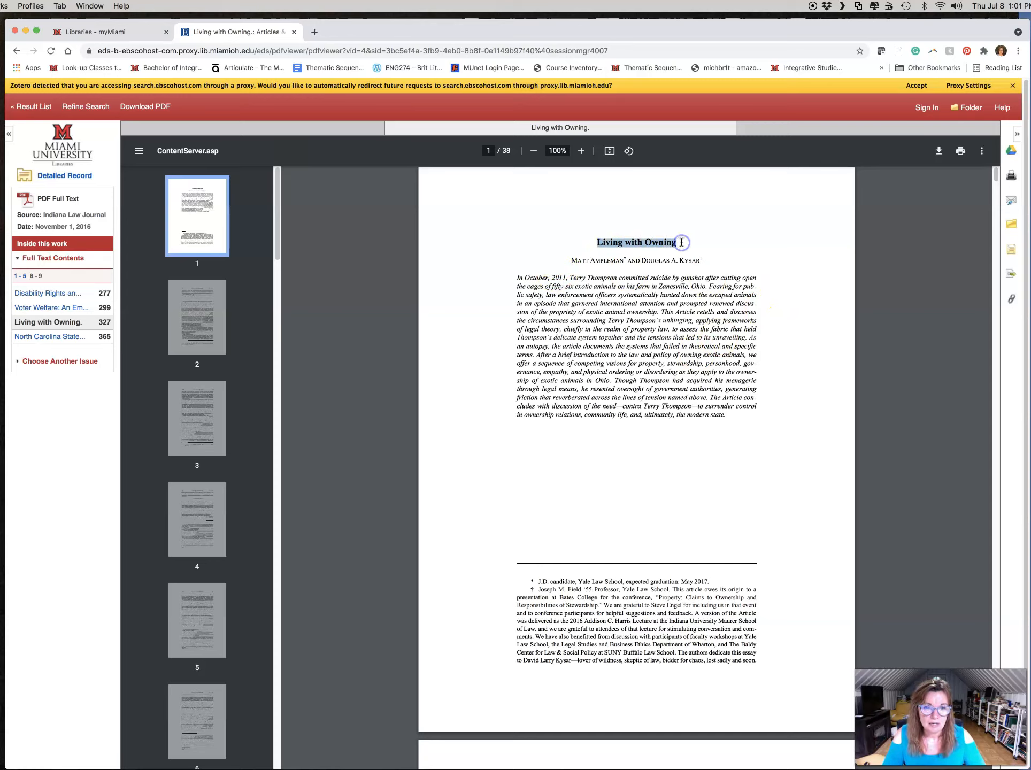
pyautogui.moveTo(571, 261); pyautogui.dragTo(707, 267)
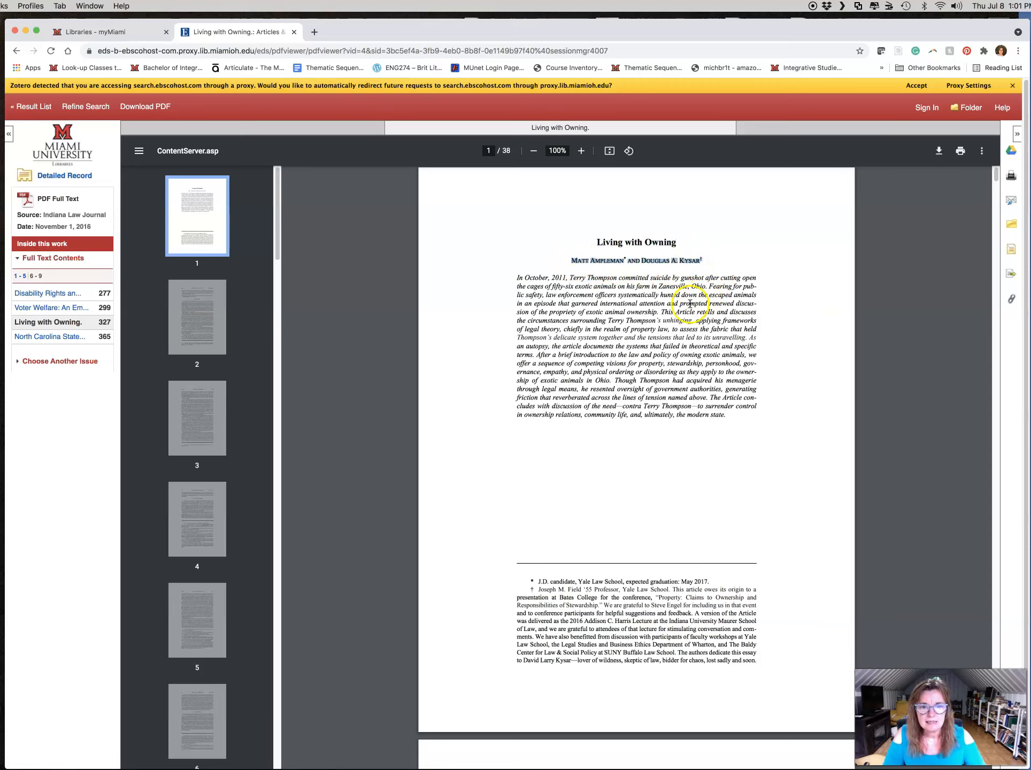
pyautogui.scroll(-1, 690, 304)
pyautogui.click(702, 478)
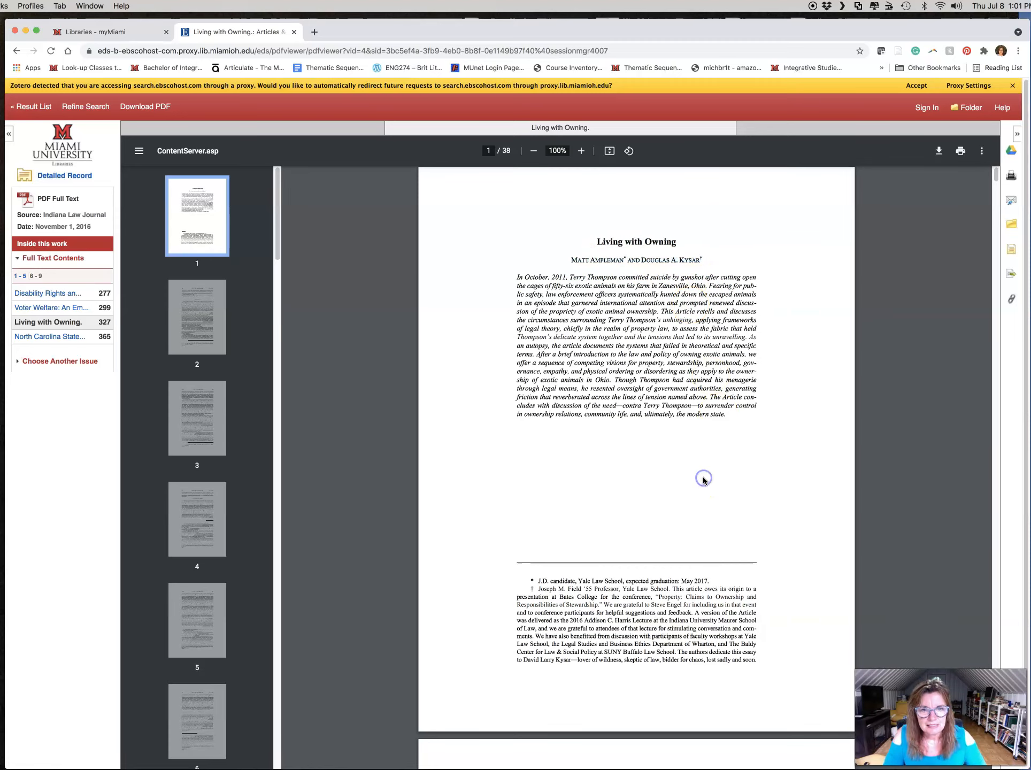
pyautogui.scroll(-3, 703, 479)
pyautogui.scroll(-1, 704, 481)
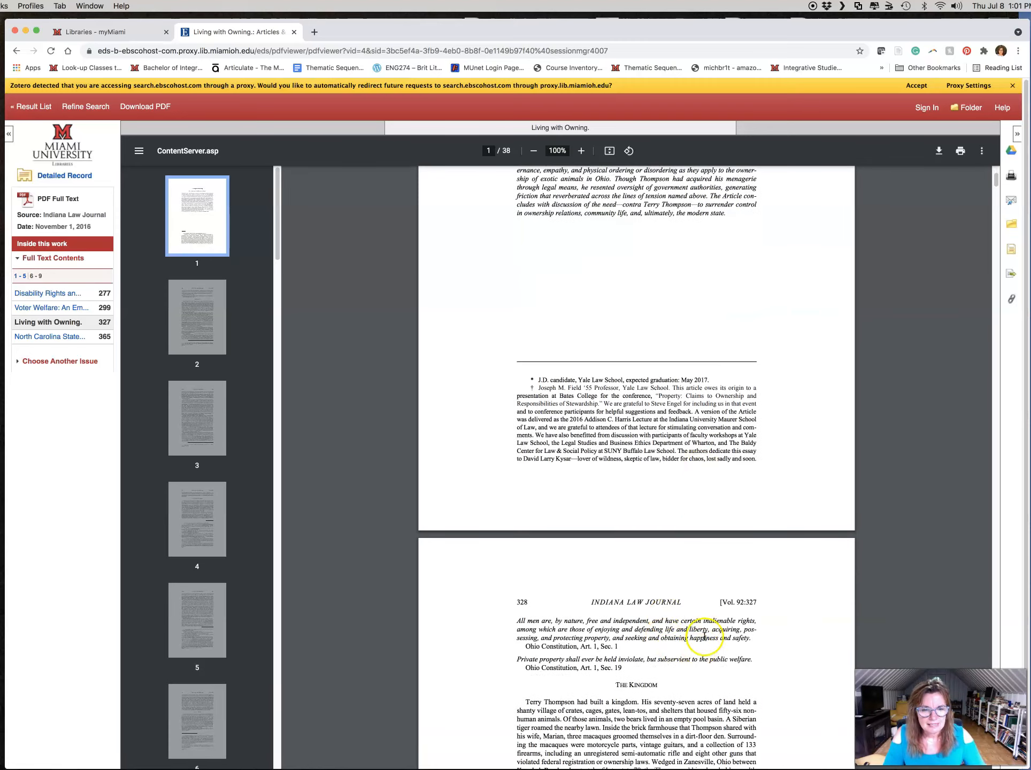
pyautogui.moveTo(686, 603); pyautogui.dragTo(589, 603)
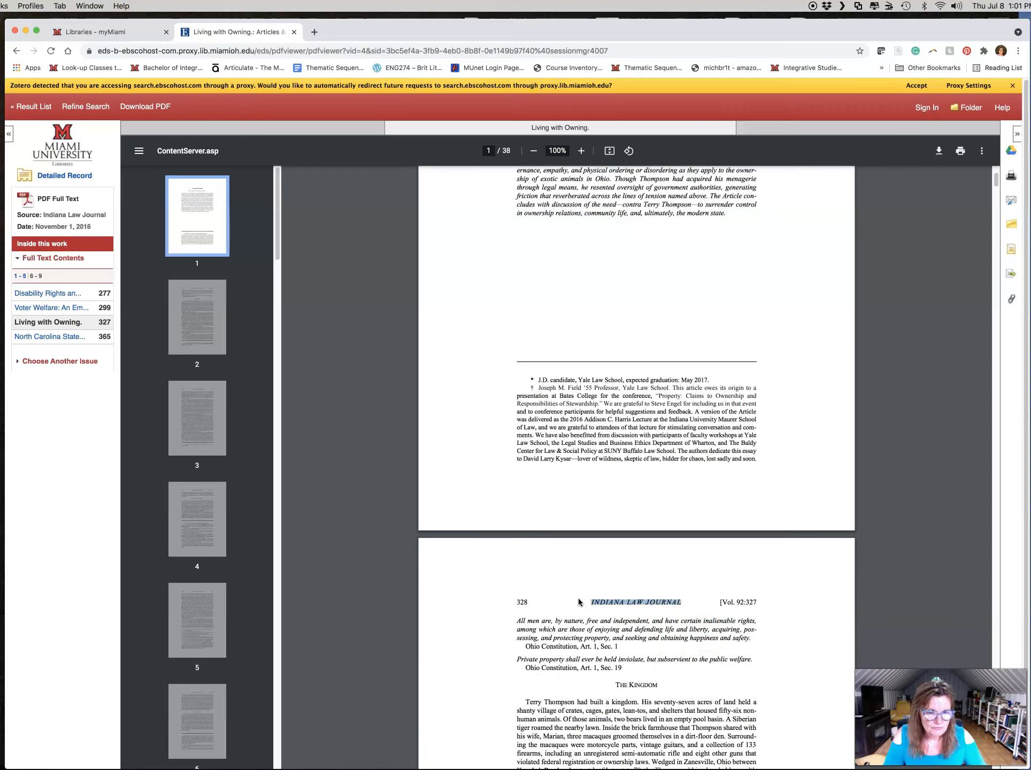
pyautogui.doubleClick(750, 602)
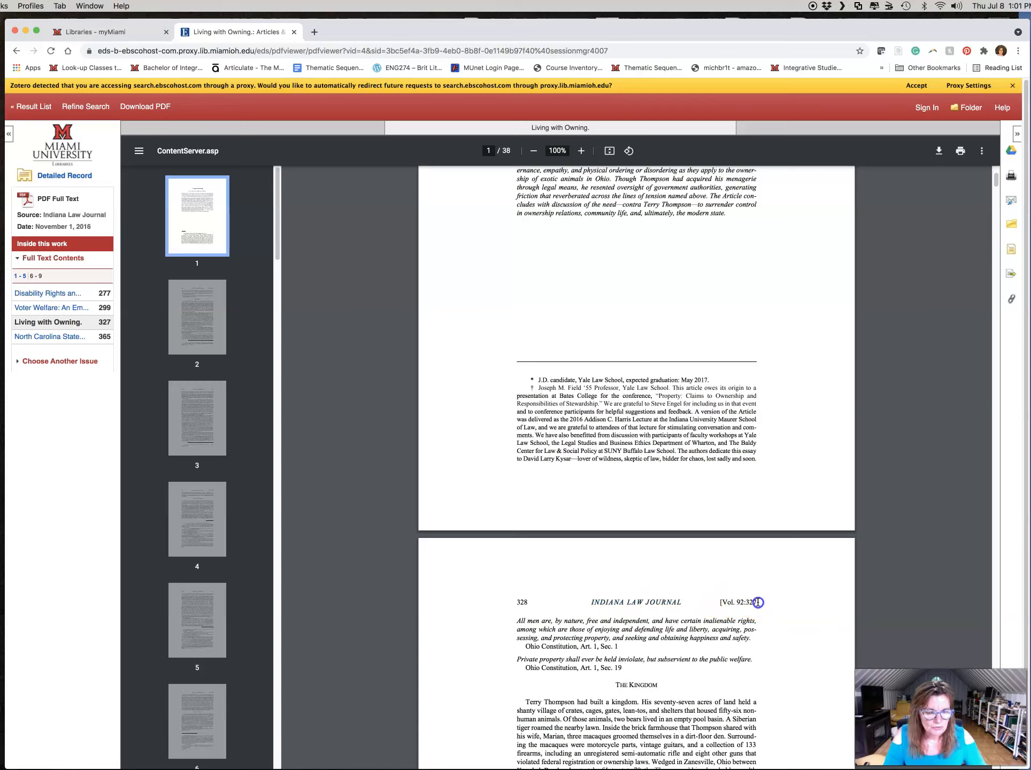
pyautogui.doubleClick(523, 604)
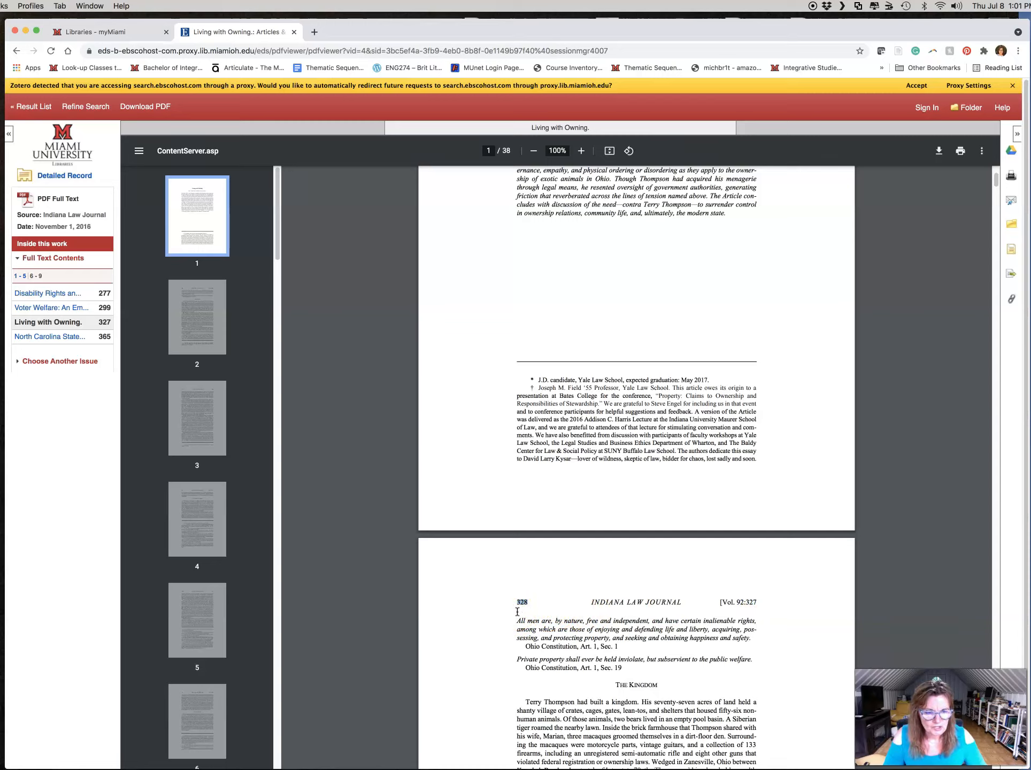
pyautogui.click(525, 611)
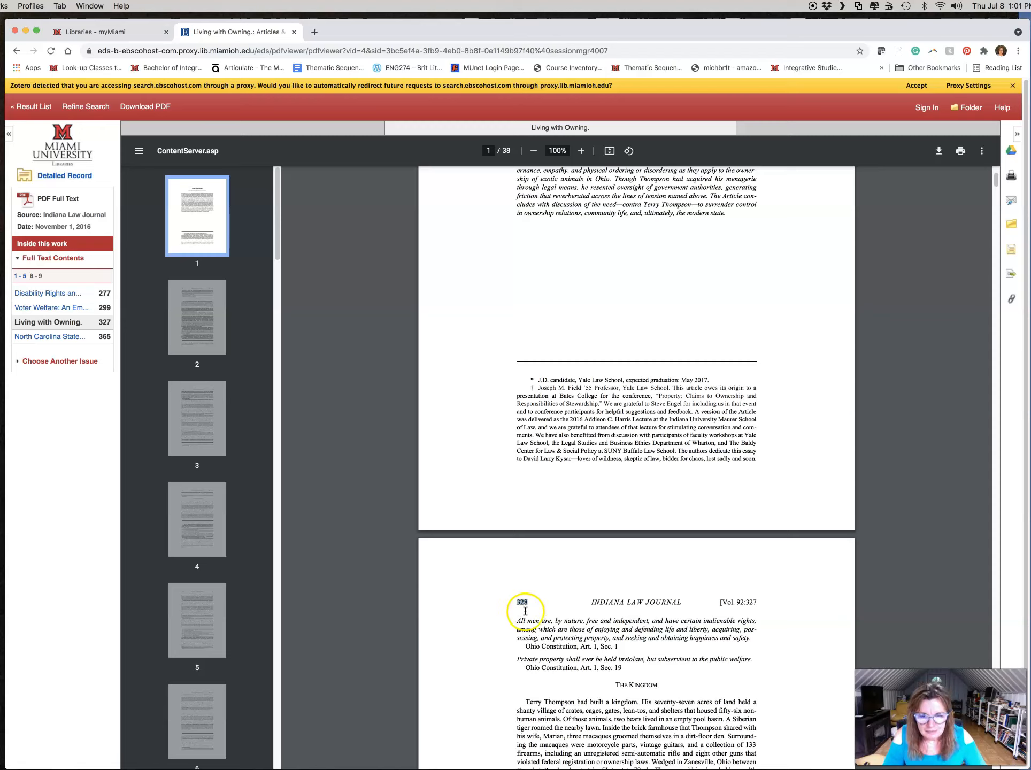
pyautogui.click(513, 603)
pyautogui.moveTo(514, 603); pyautogui.dragTo(527, 608)
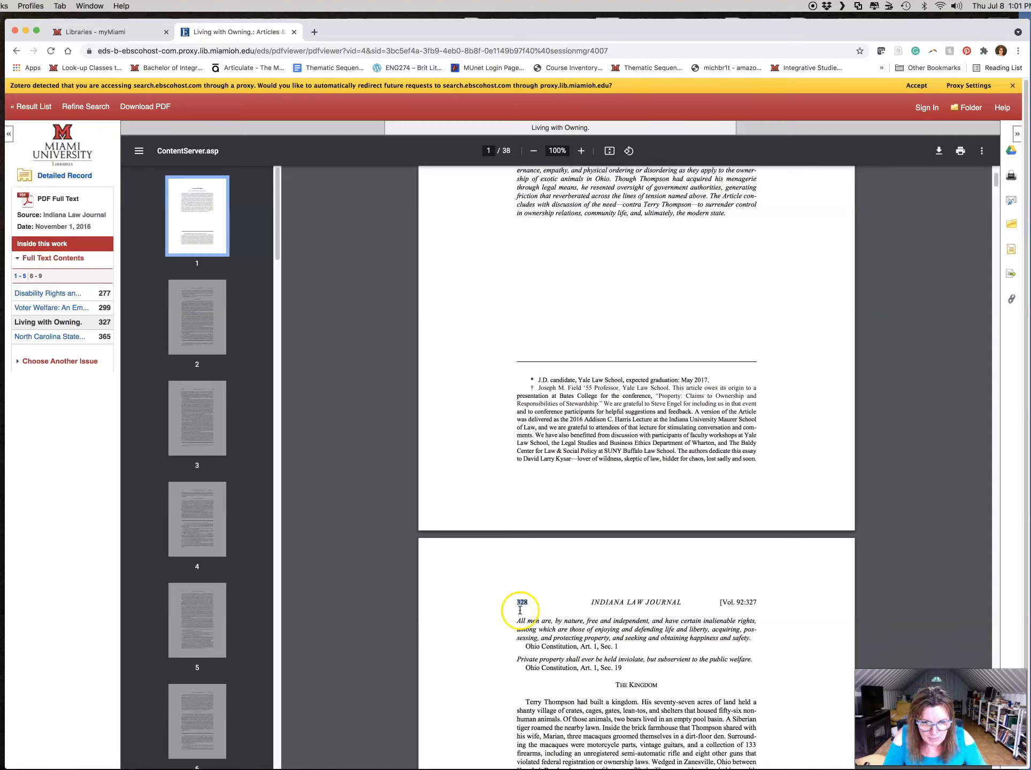
# Look through the article's page numbers up to its end, and return to the first page
pyautogui.scroll(5, 535, 508)
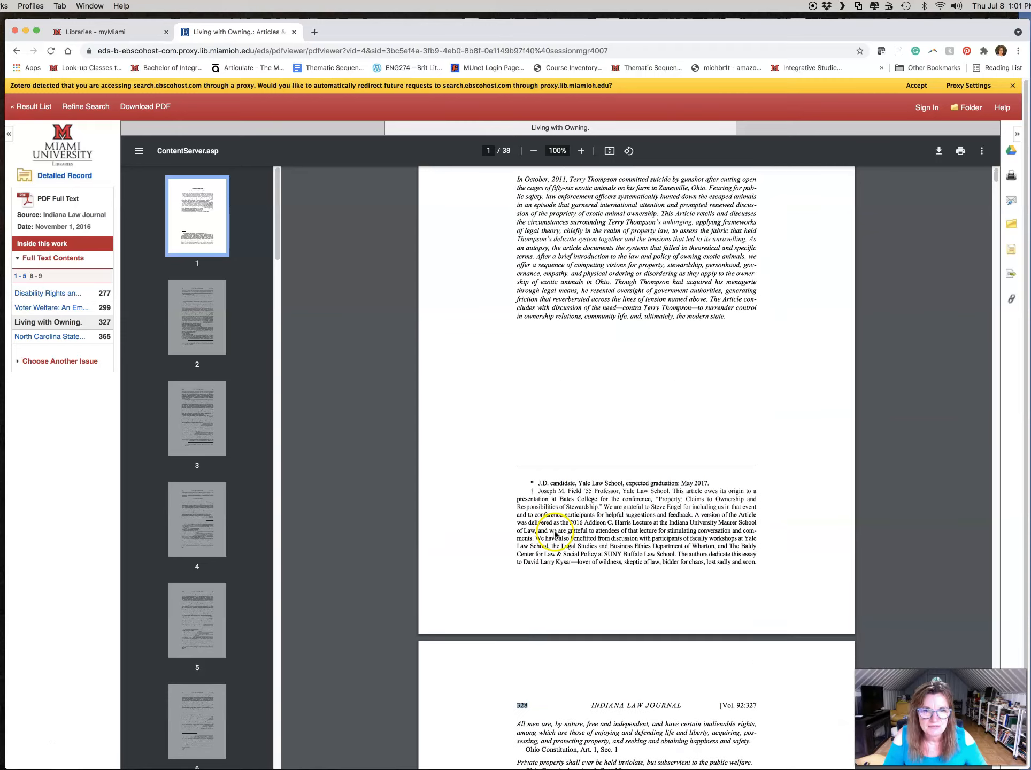
pyautogui.scroll(-6, 599, 541)
pyautogui.scroll(-20, 602, 544)
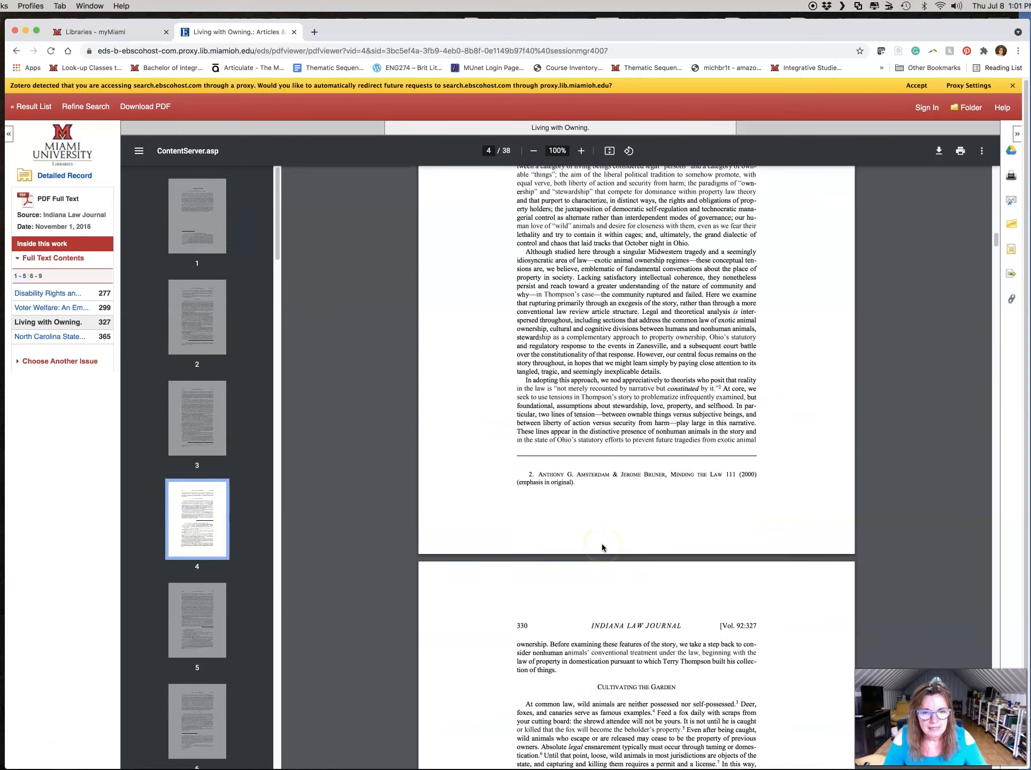
pyautogui.scroll(-20, 603, 547)
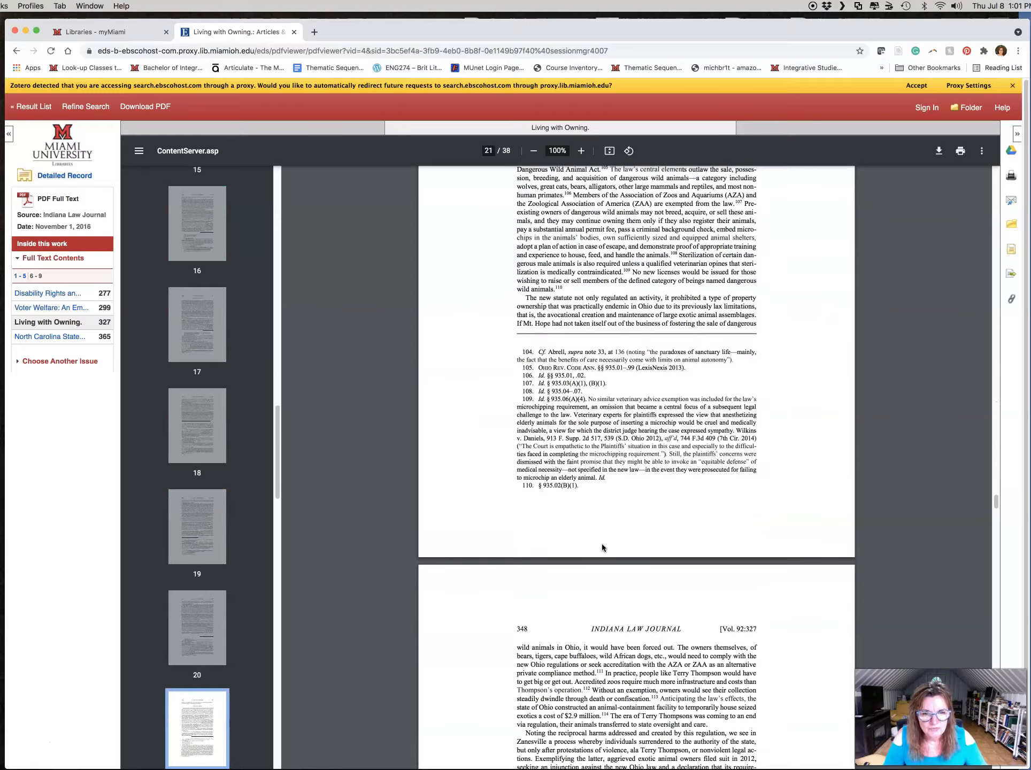
pyautogui.scroll(-10, 602, 544)
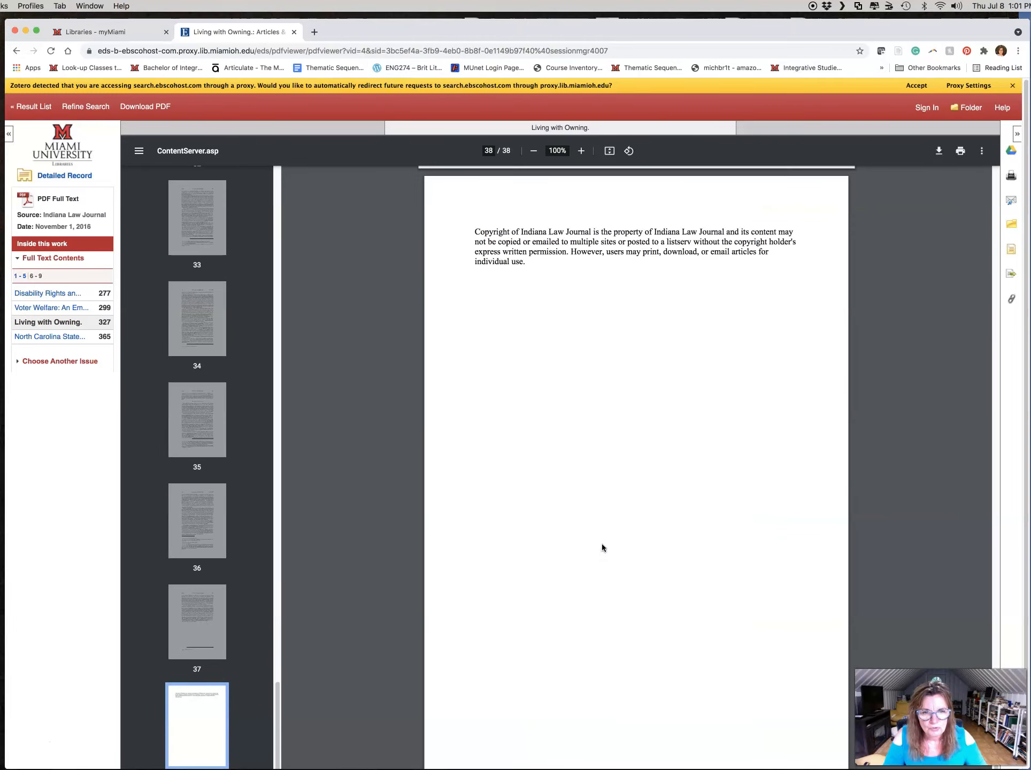
pyautogui.scroll(15, 602, 544)
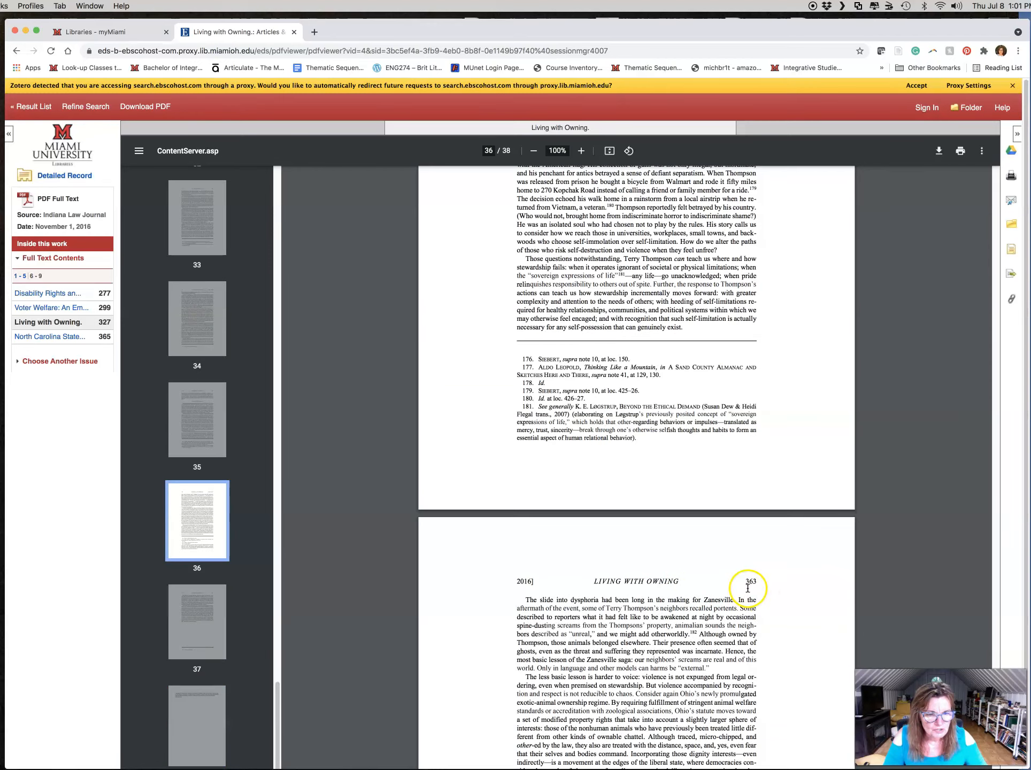
pyautogui.scroll(20, 665, 575)
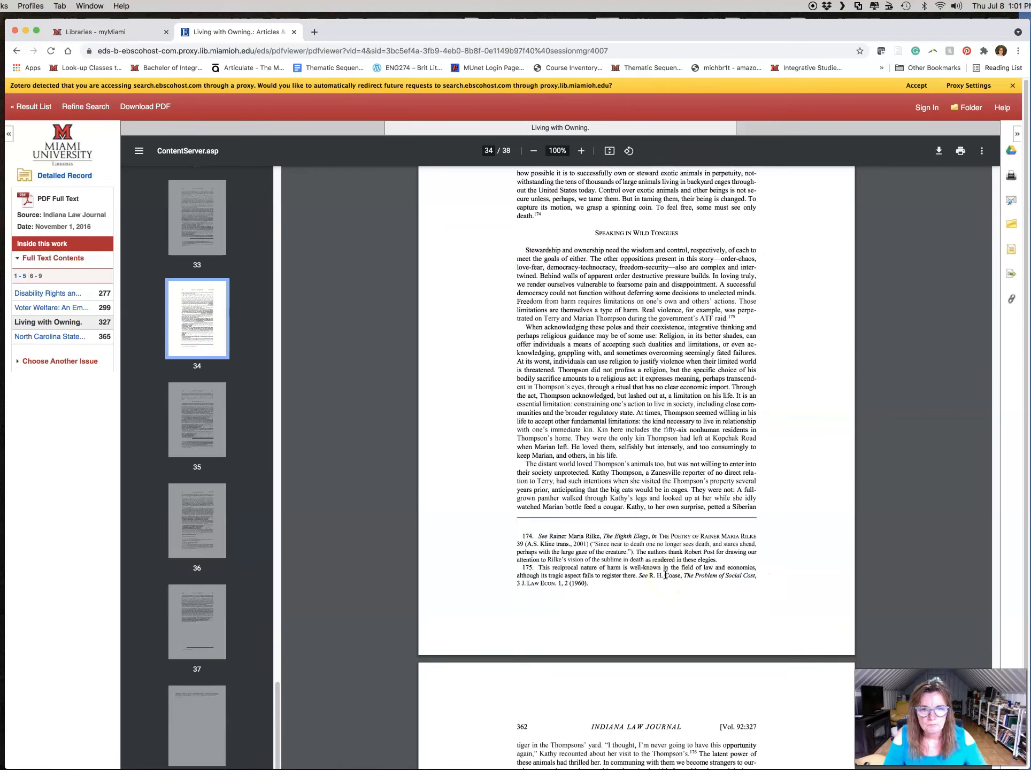
pyautogui.scroll(20, 665, 575)
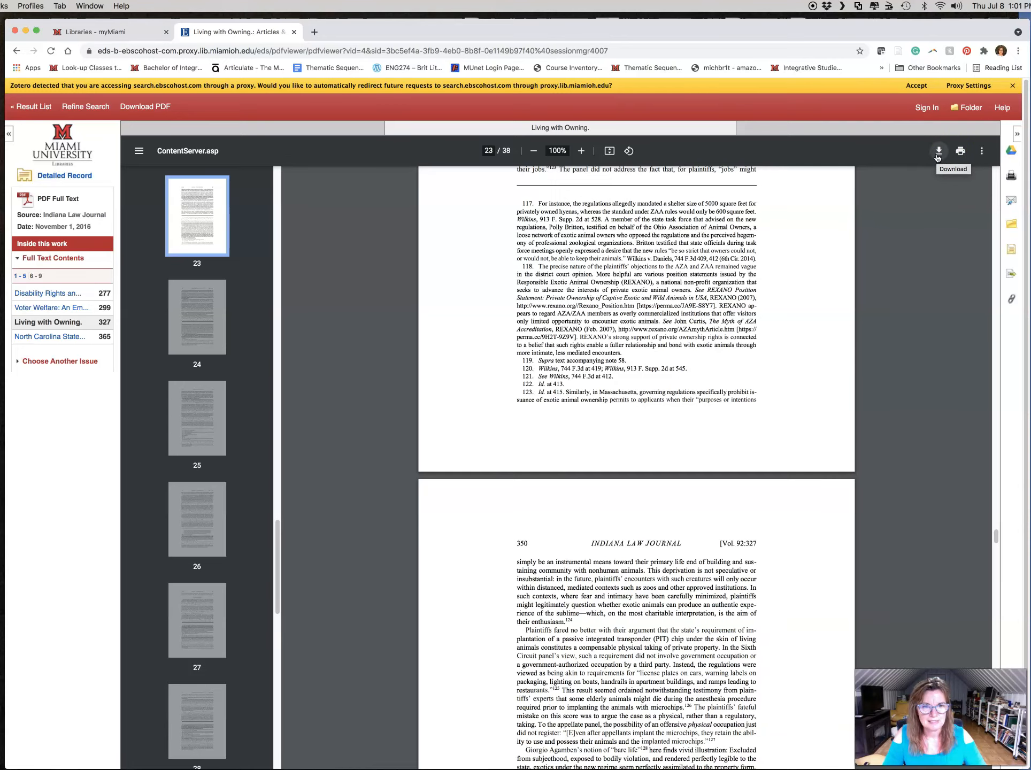
pyautogui.scroll(10, 679, 367)
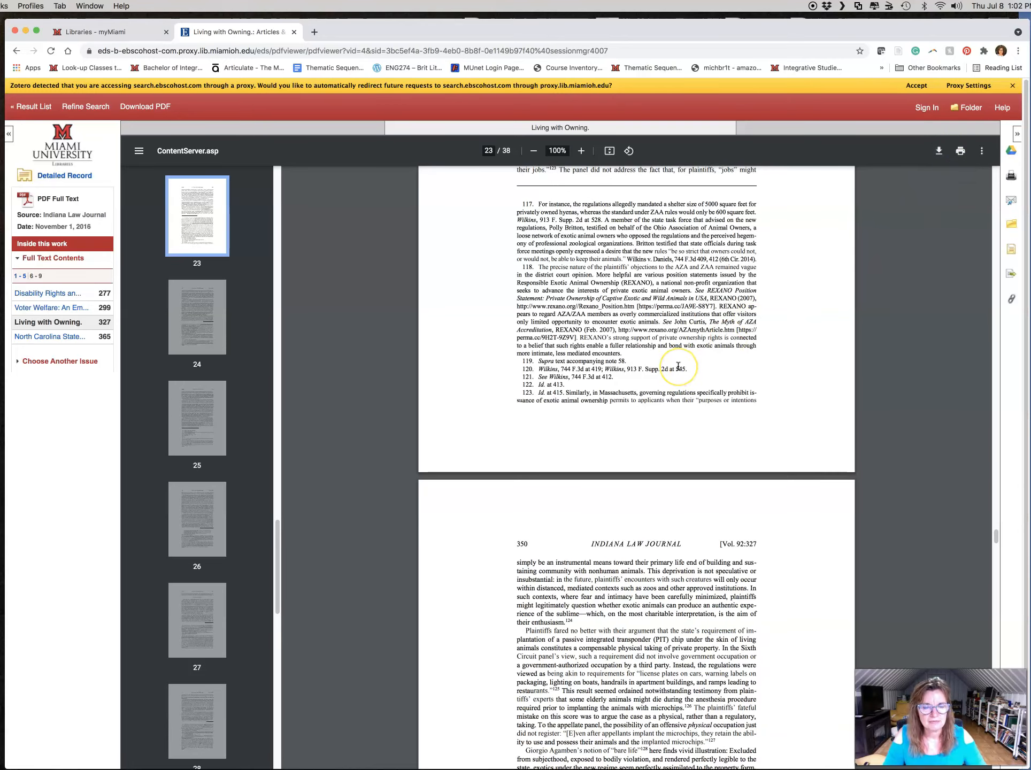
pyautogui.scroll(20, 679, 367)
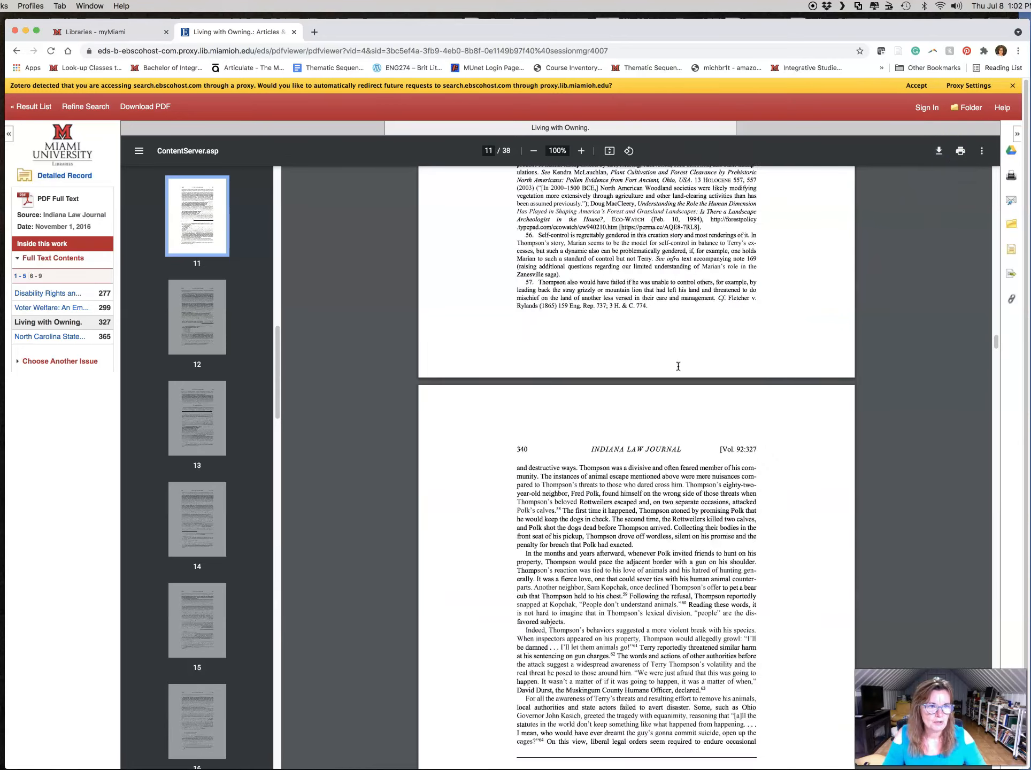
pyautogui.scroll(20, 678, 366)
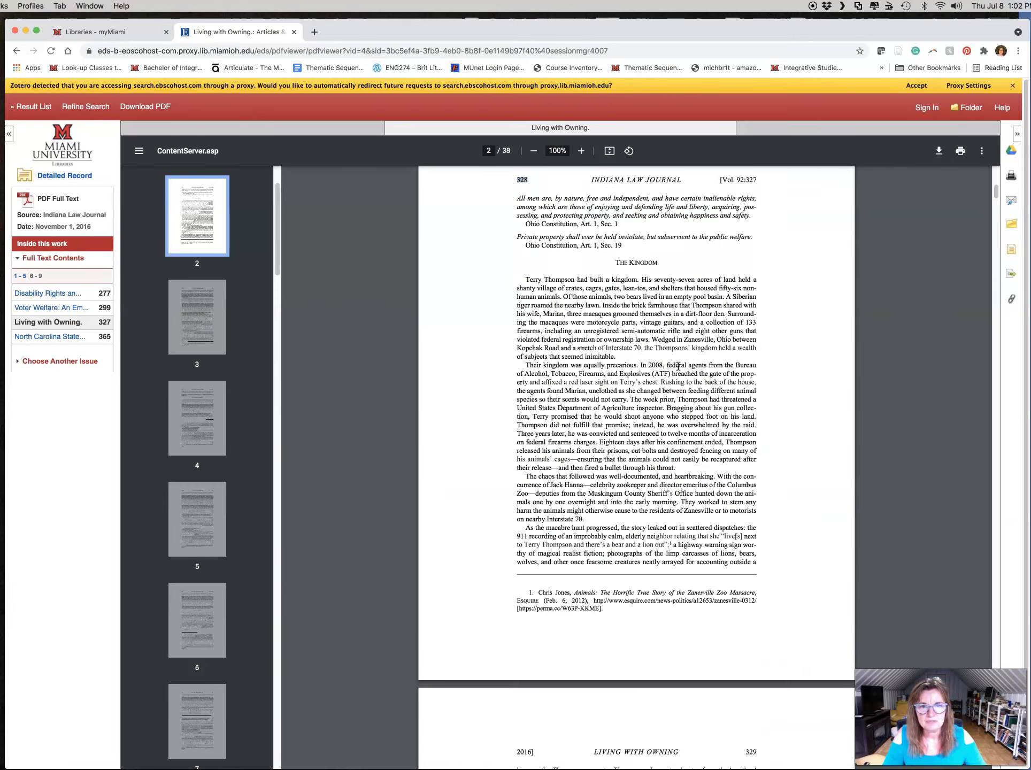
pyautogui.scroll(7, 678, 367)
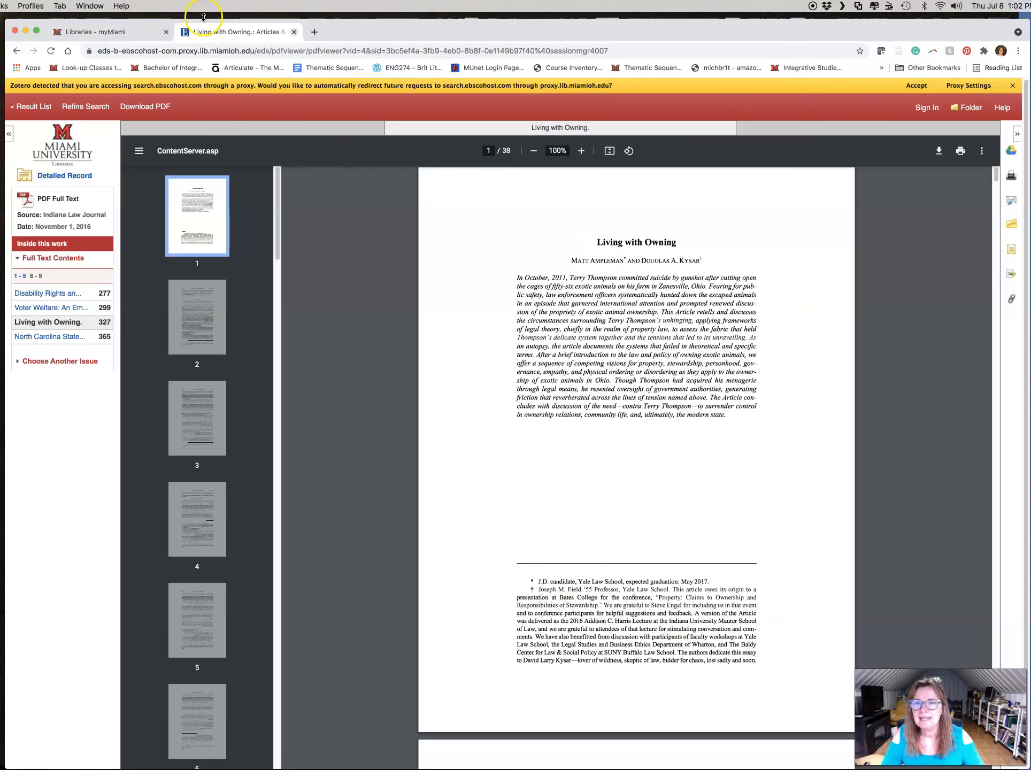
# Close the article and reopen the full library website from the myMiami Libraries page
pyautogui.click(294, 31)
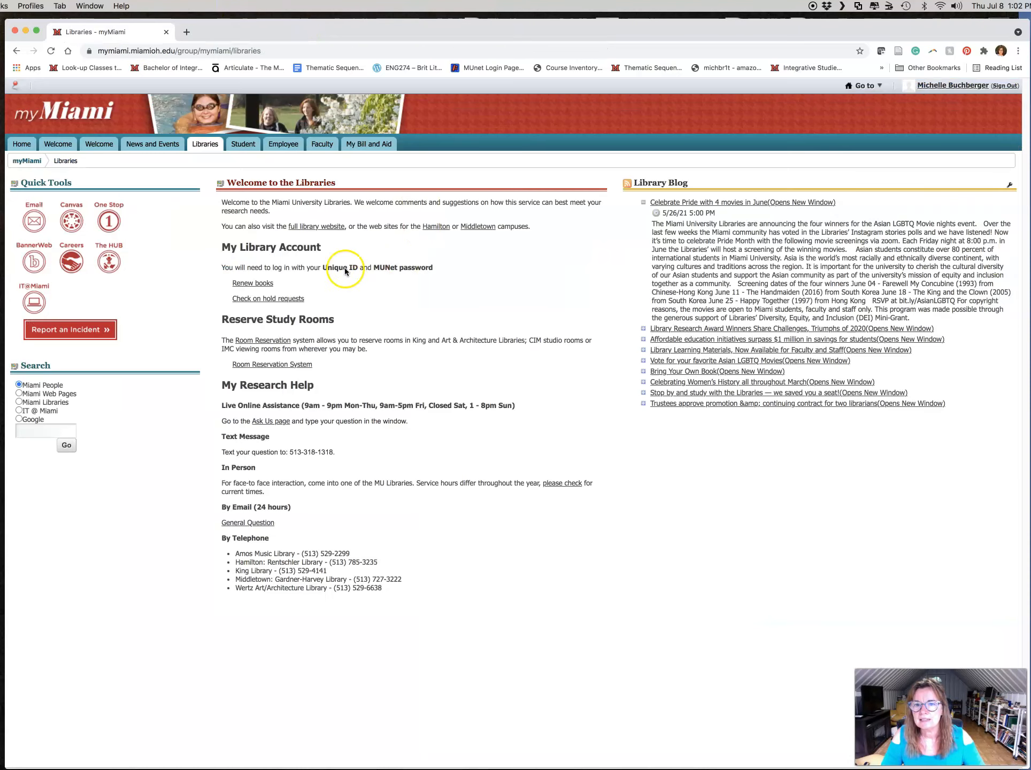
pyautogui.click(329, 233)
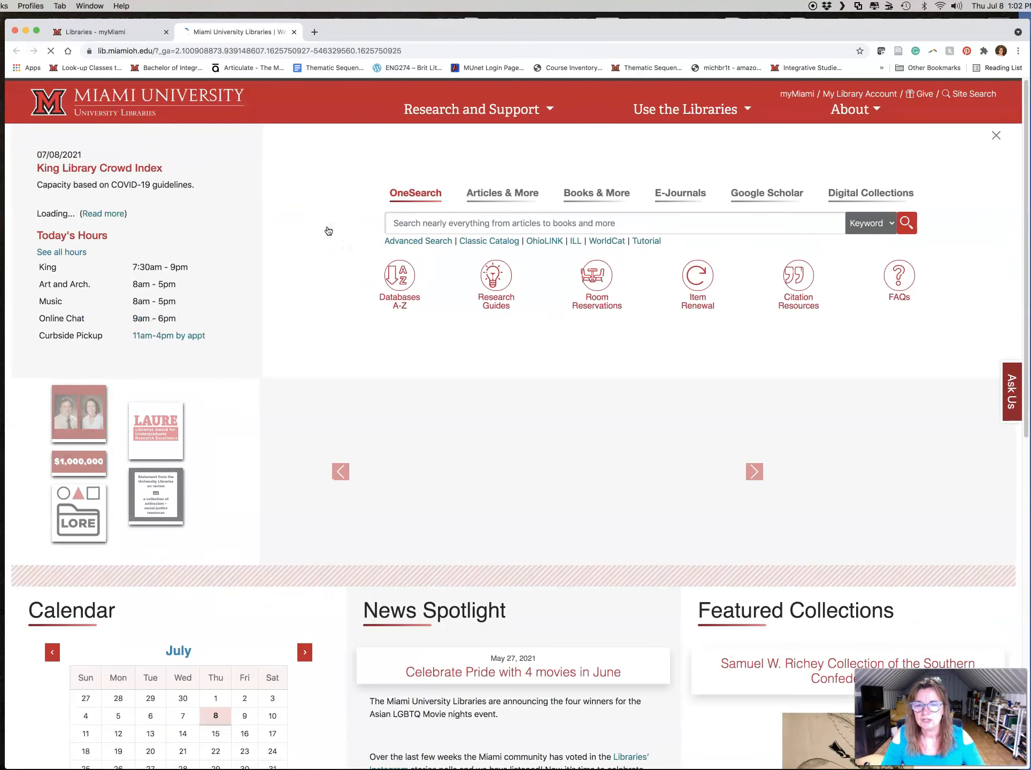
# Search Articles & More for "coastal regions of ohio climate change"
pyautogui.click(452, 221)
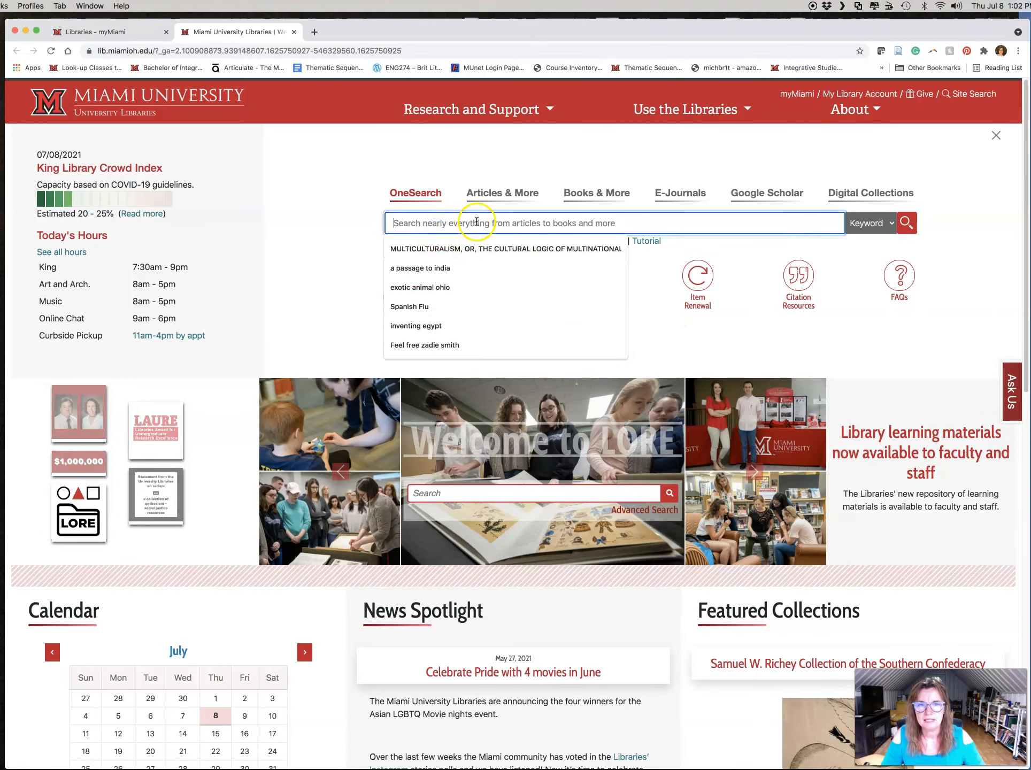
pyautogui.click(506, 194)
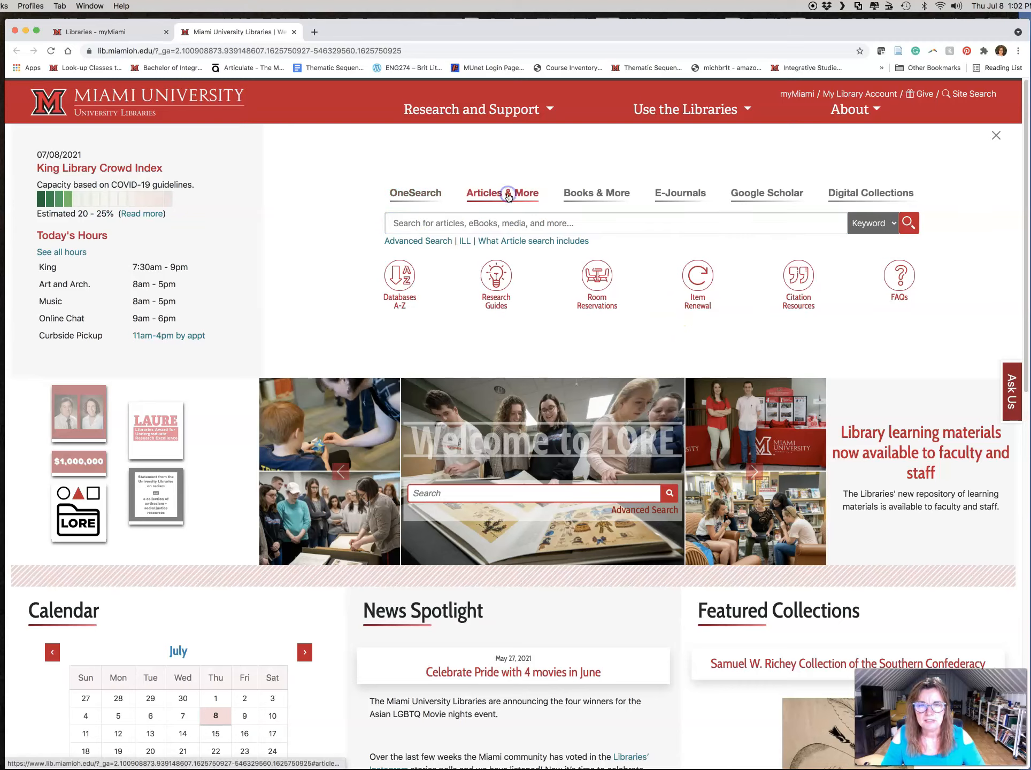
pyautogui.click(505, 225)
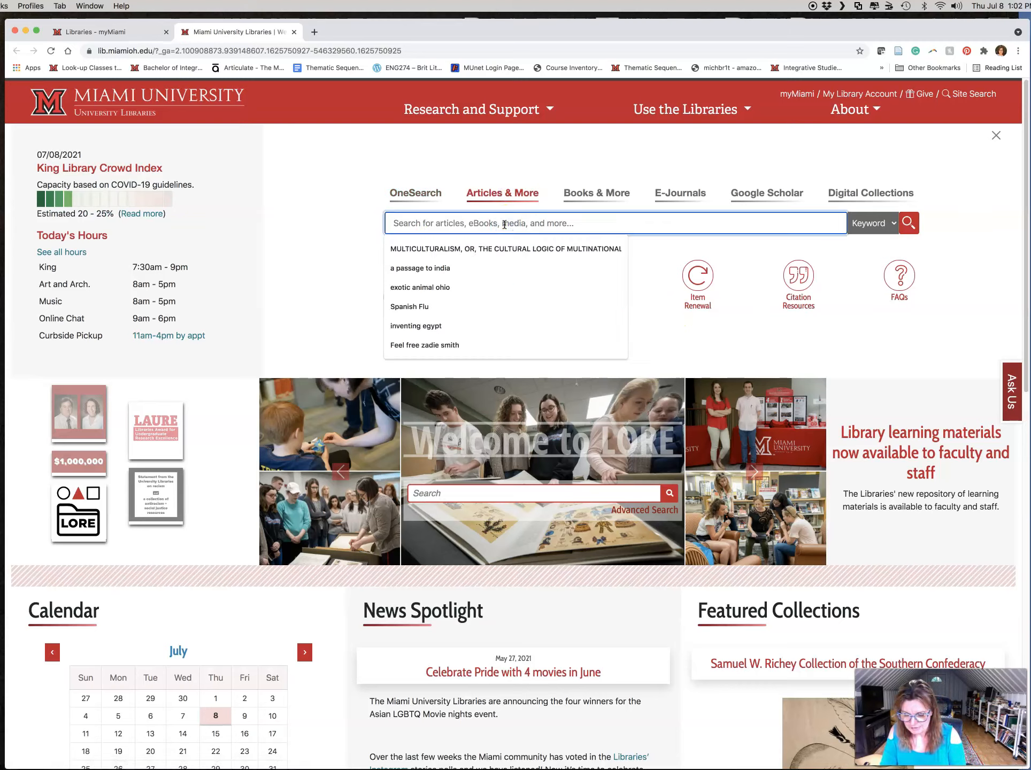
pyautogui.write('coastal regions')
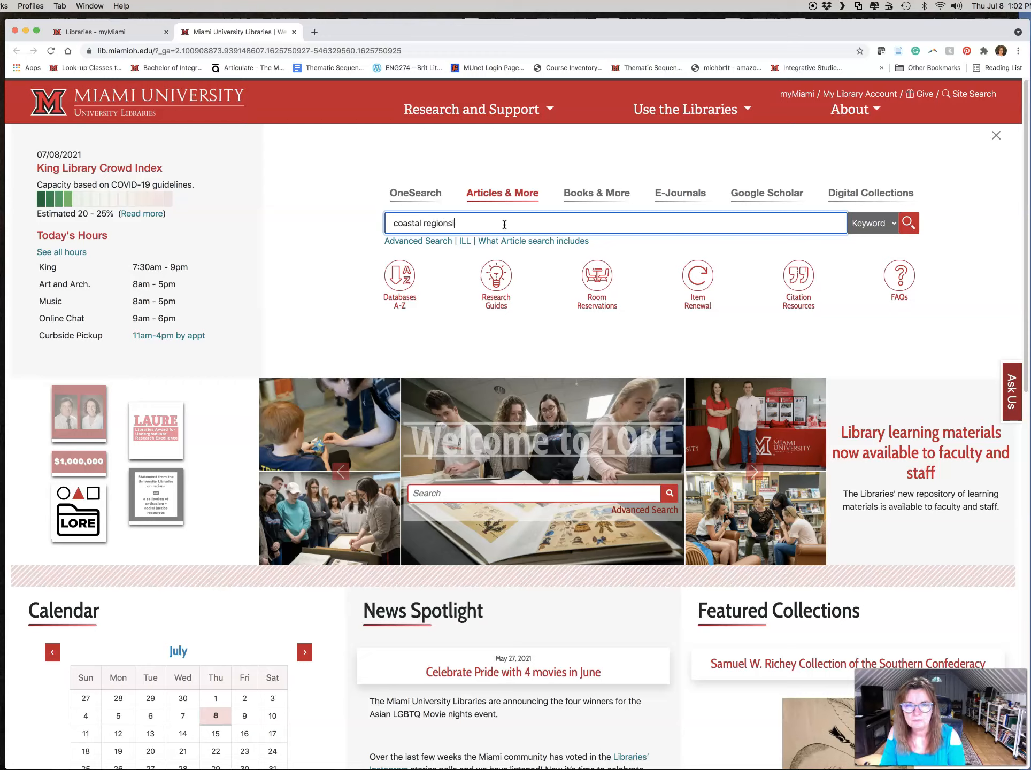
pyautogui.write(' of o')
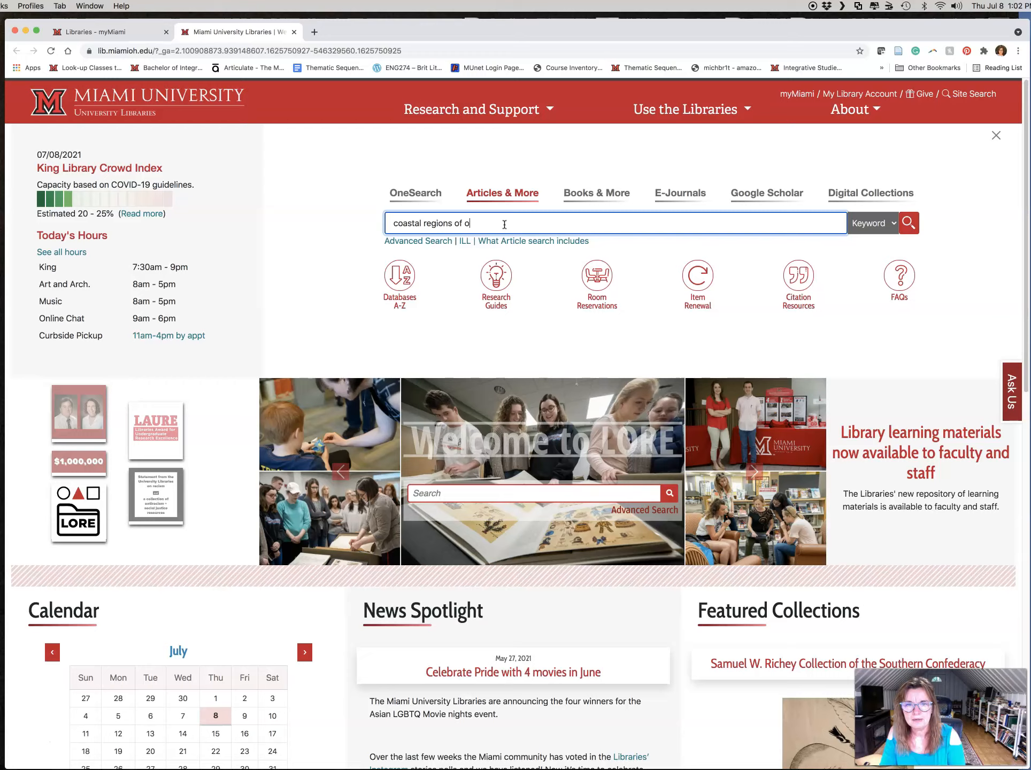
pyautogui.write('hio climate change')
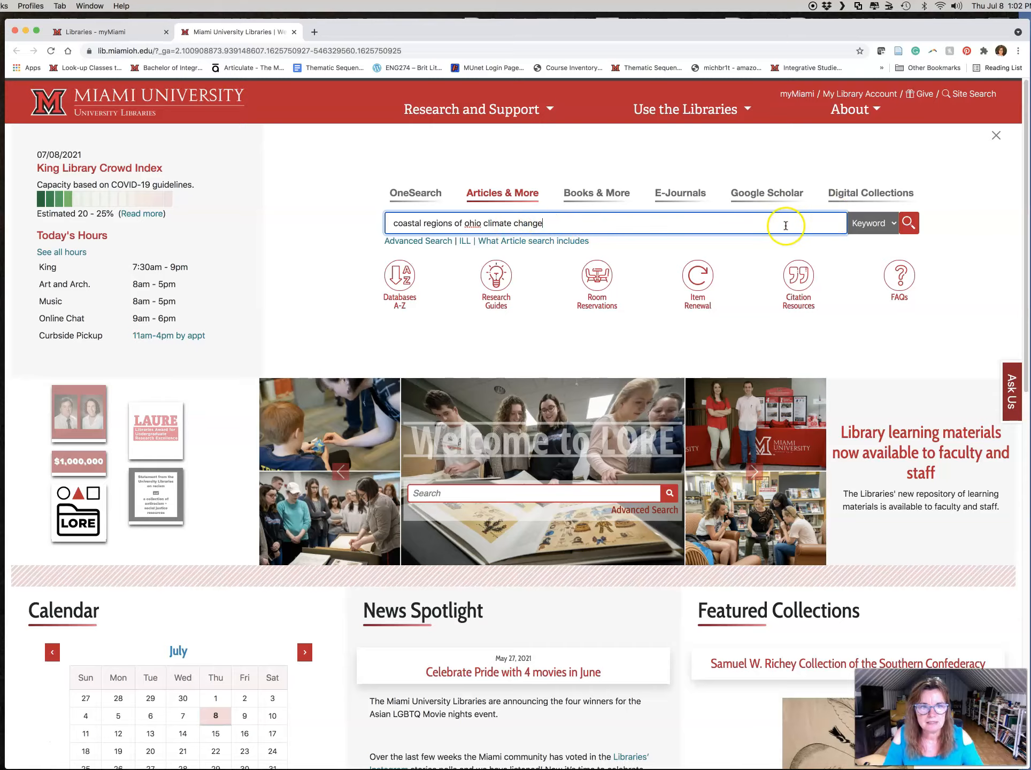
pyautogui.press('Return')
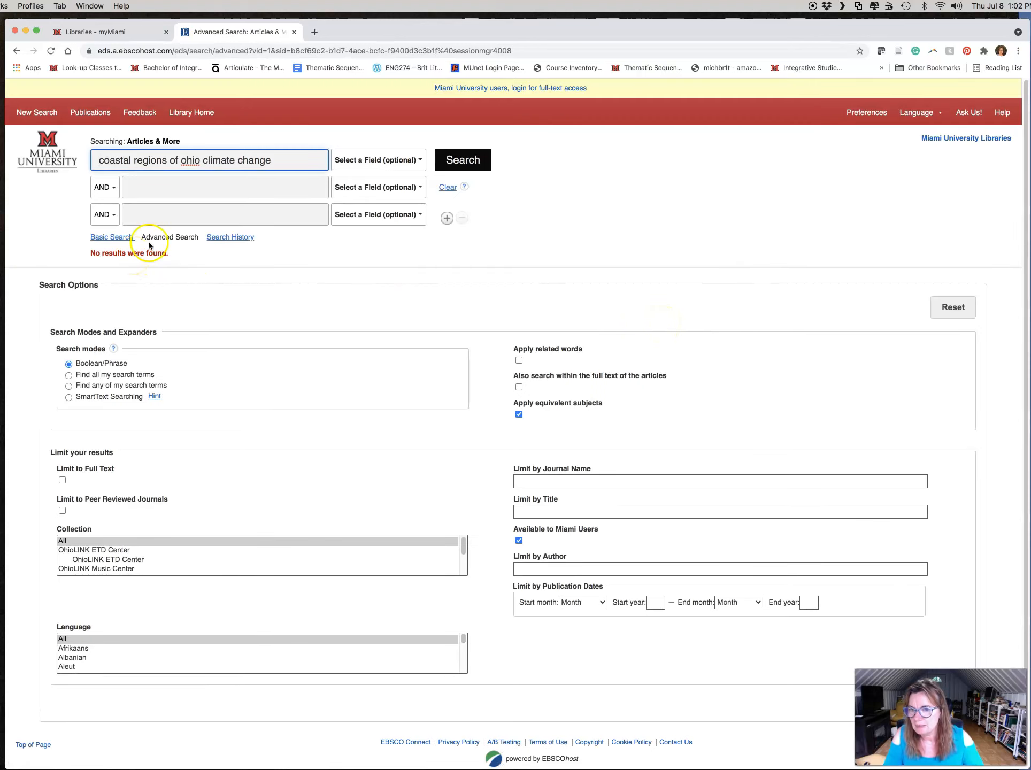
# Remove "of ohio" from the search phrase and search again for "coastal regions climate change"
pyautogui.click(202, 160)
pyautogui.press('BackSpace')
pyautogui.press('BackSpace')
pyautogui.press('BackSpace')
pyautogui.press('BackSpace')
pyautogui.press('BackSpace')
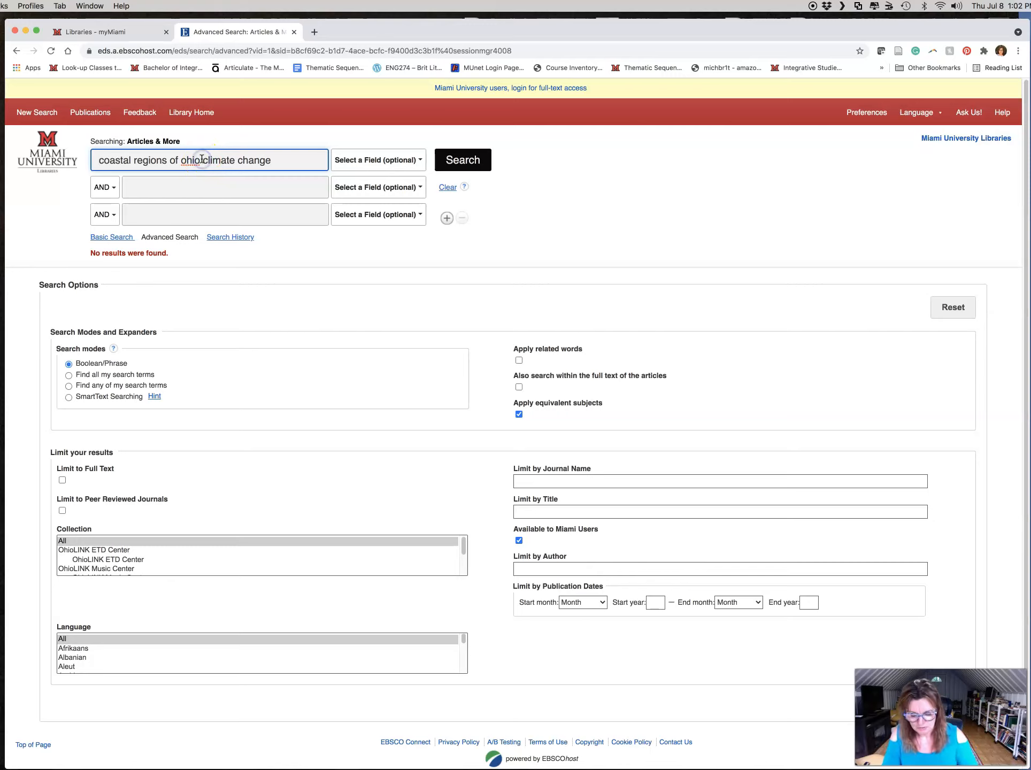
pyautogui.press('BackSpace')
pyautogui.press('BackSpace')
pyautogui.press('BackSpace')
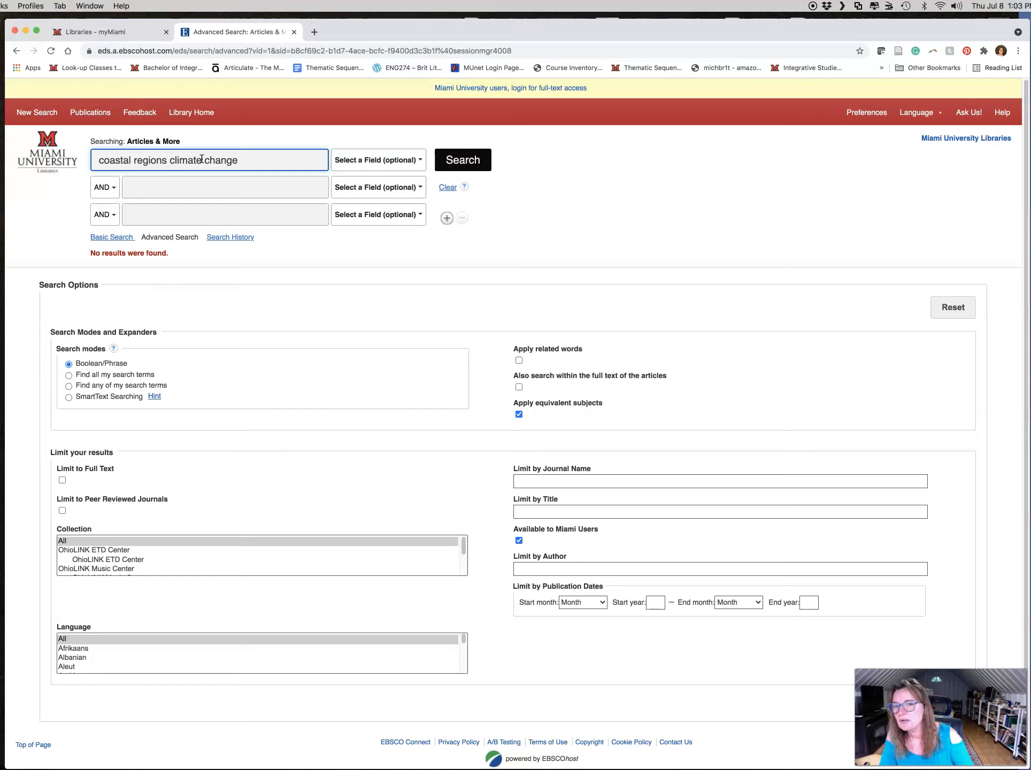
pyautogui.click(459, 161)
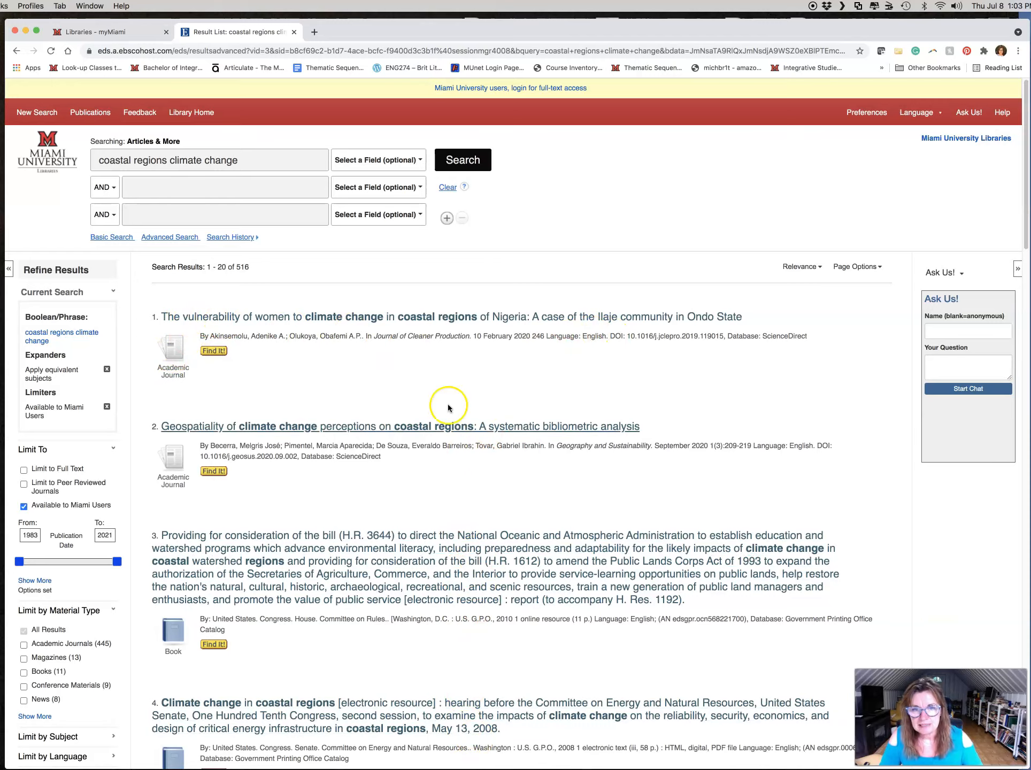
# Limit the results to peer-reviewed journals and full text, and look through the listed articles
pyautogui.click(24, 484)
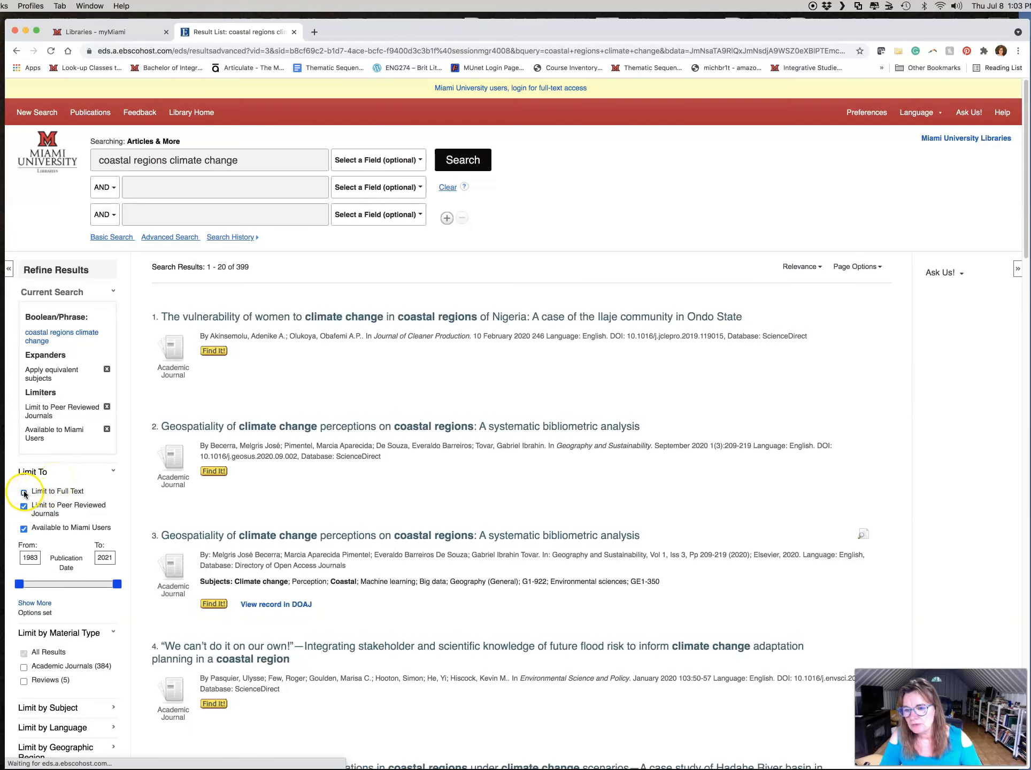
pyautogui.click(22, 492)
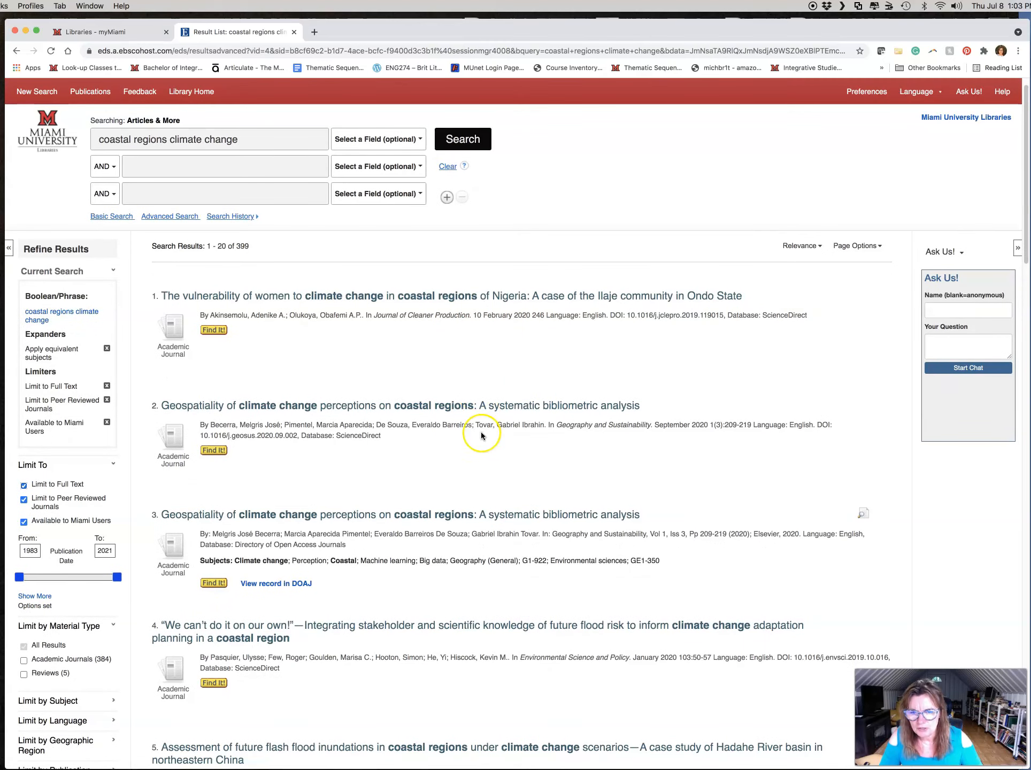
pyautogui.scroll(-1, 481, 433)
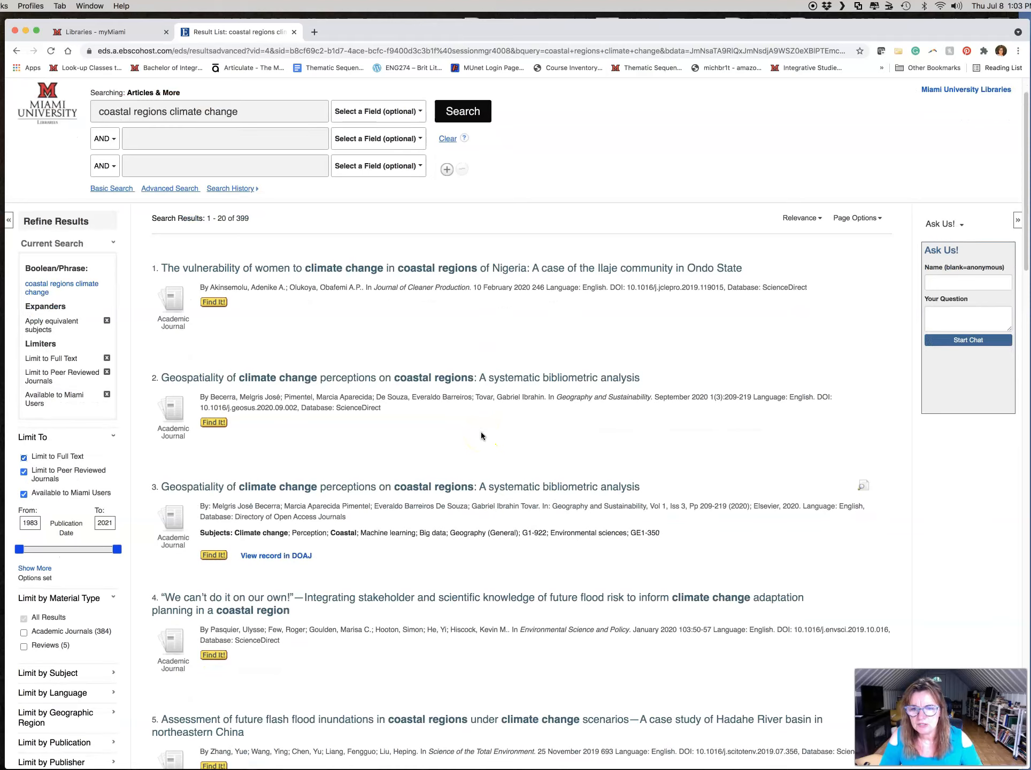
pyautogui.scroll(-8, 481, 434)
pyautogui.scroll(10, 481, 433)
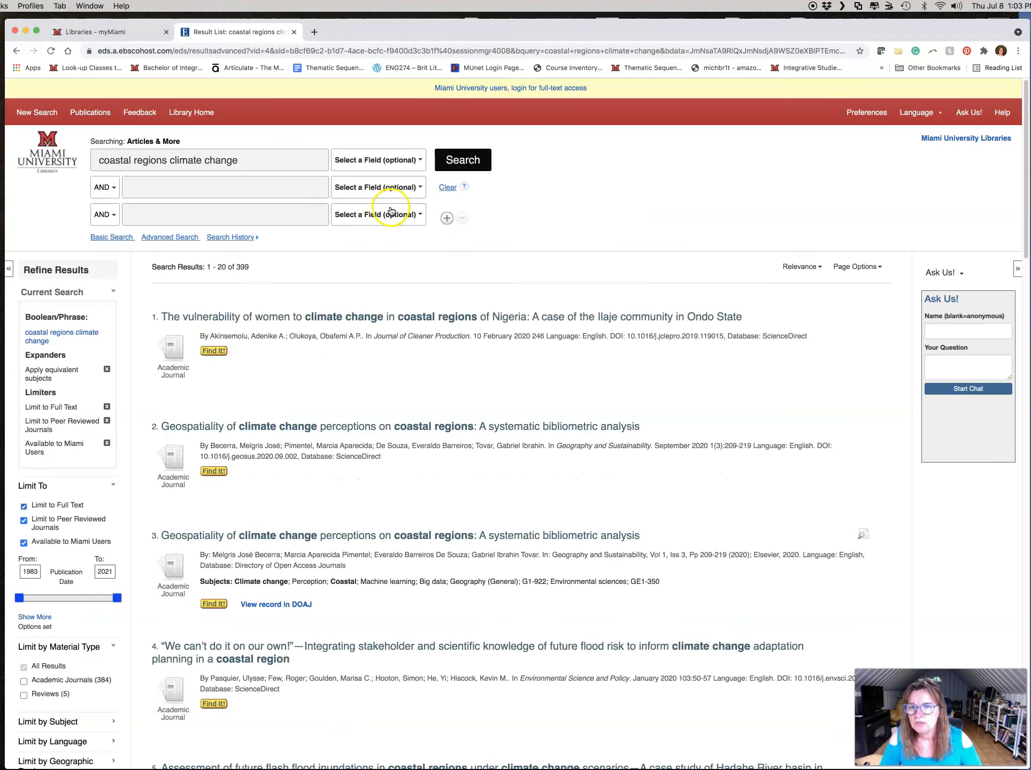
# Narrow the search with "United States" as a second AND term, and look through the resulting articles
pyautogui.click(249, 188)
pyautogui.write('United')
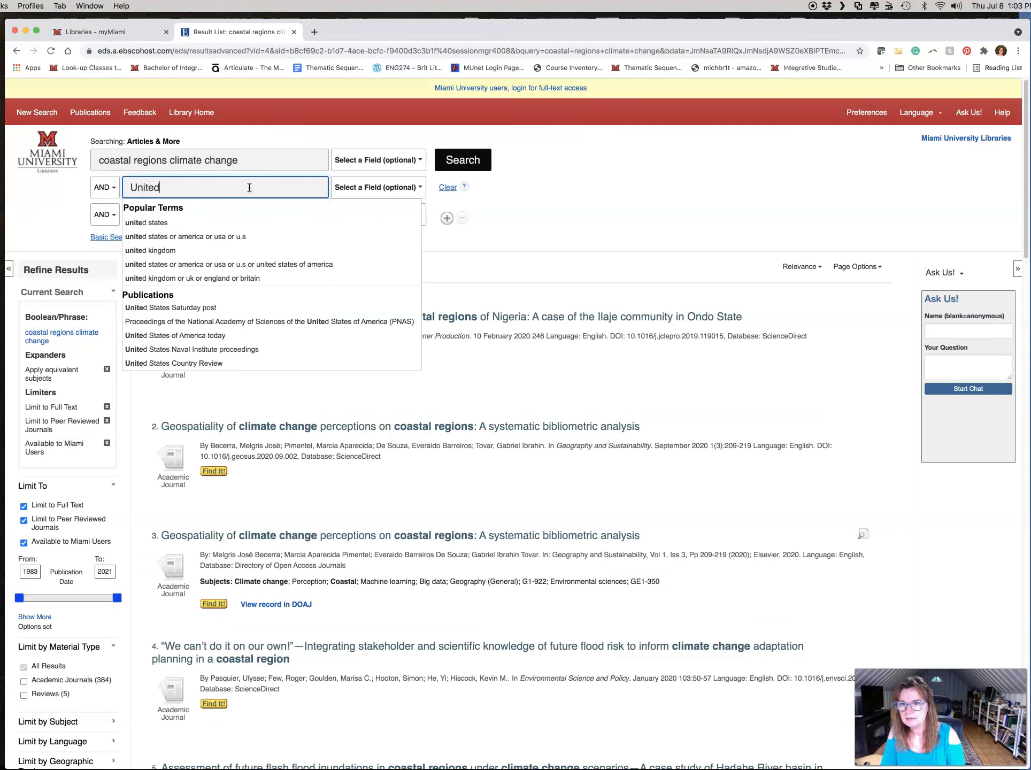
pyautogui.write(' States')
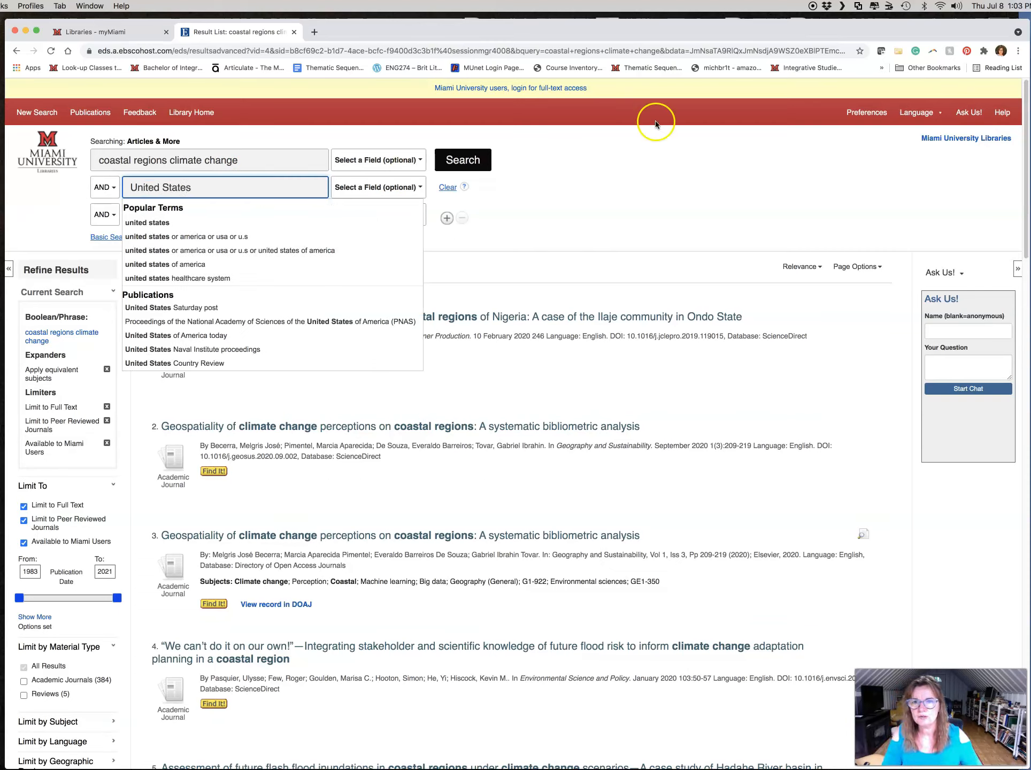
pyautogui.click(478, 162)
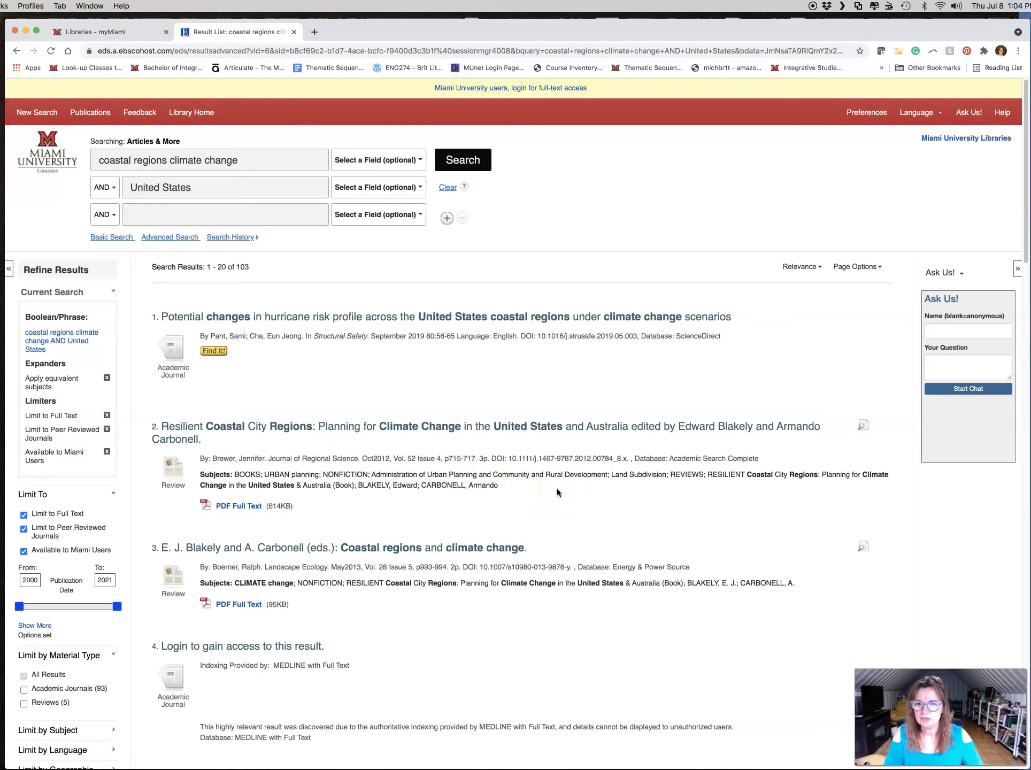
pyautogui.scroll(-5, 657, 516)
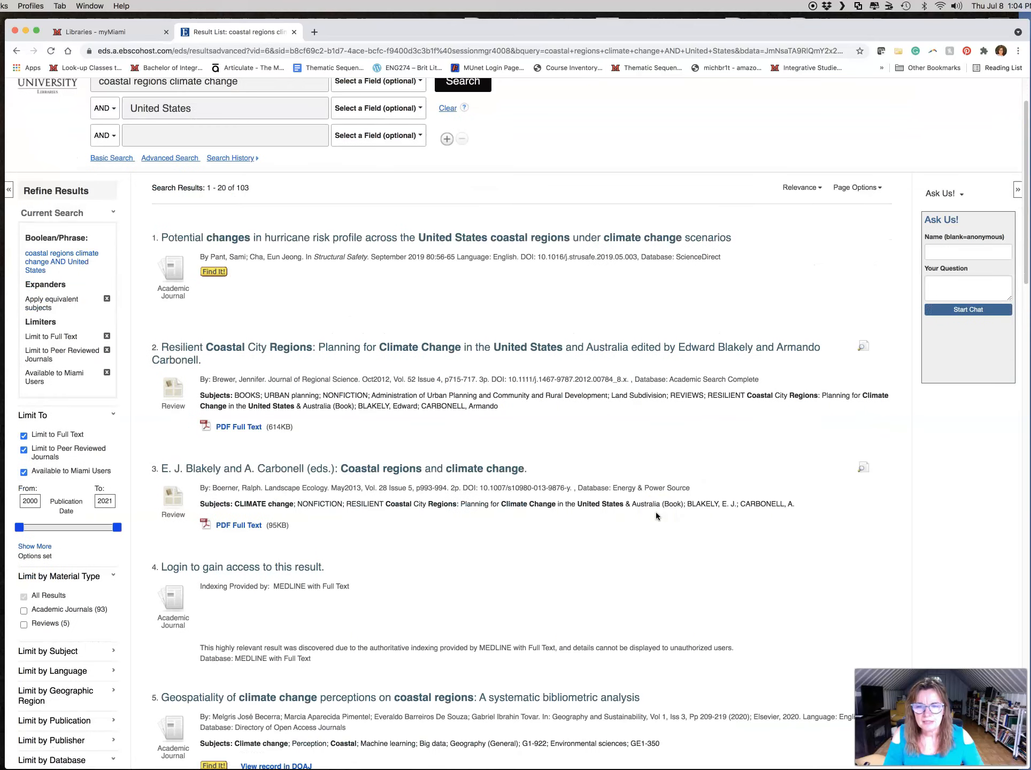
pyautogui.scroll(-1, 656, 515)
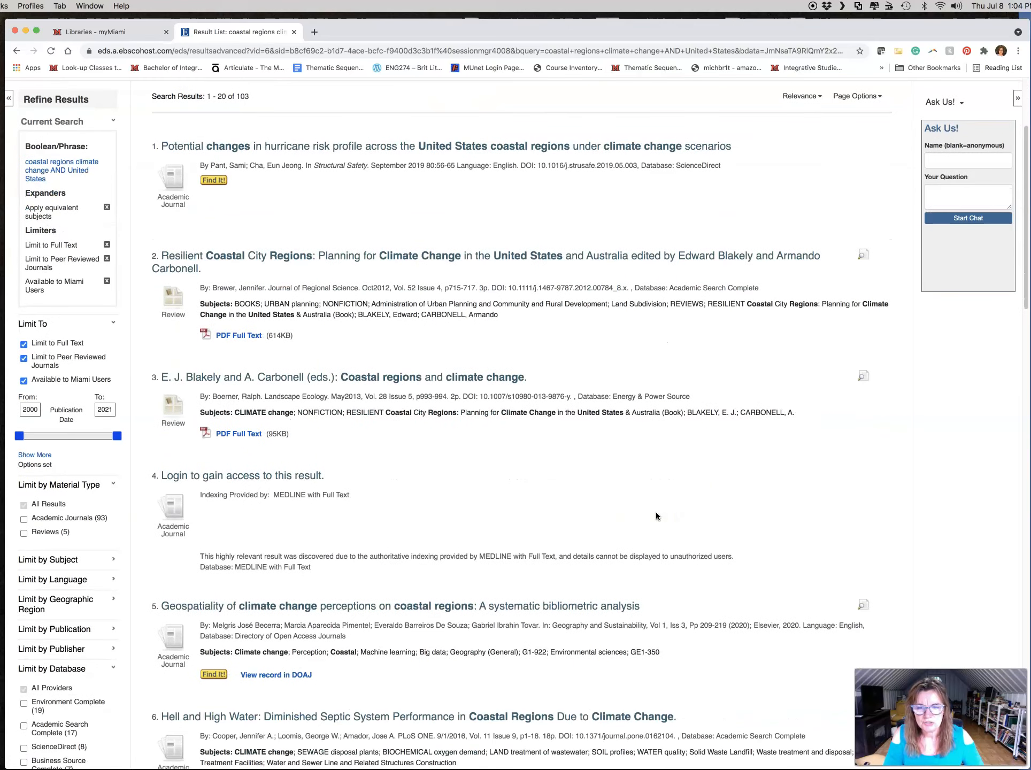
pyautogui.scroll(6, 657, 516)
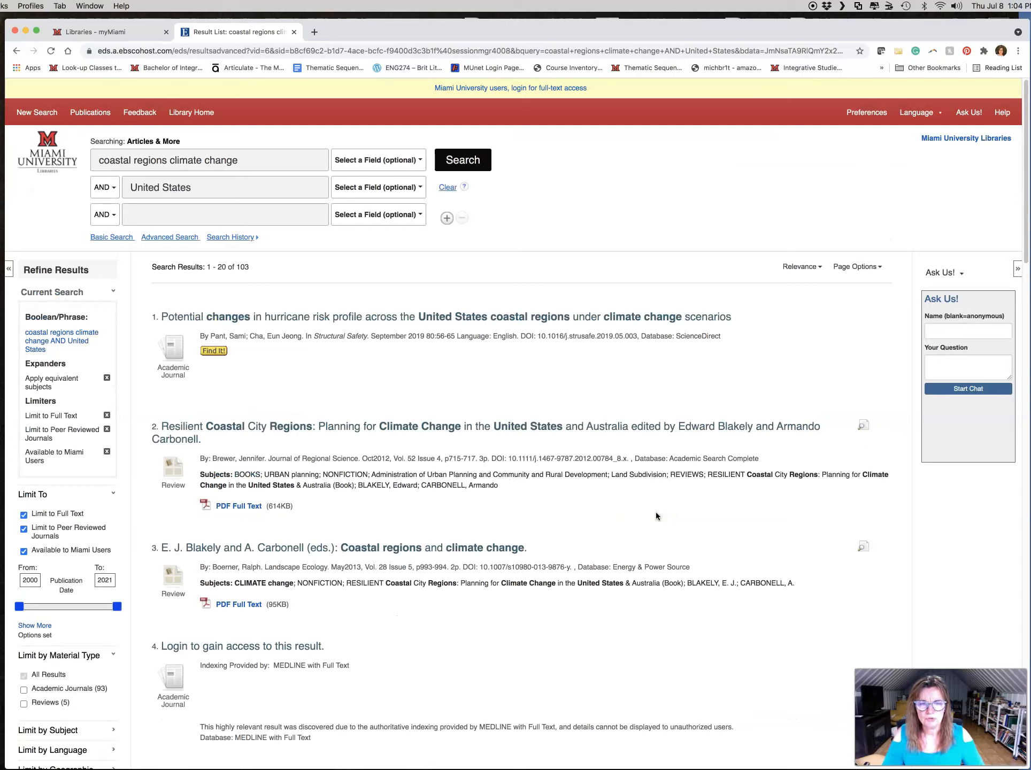